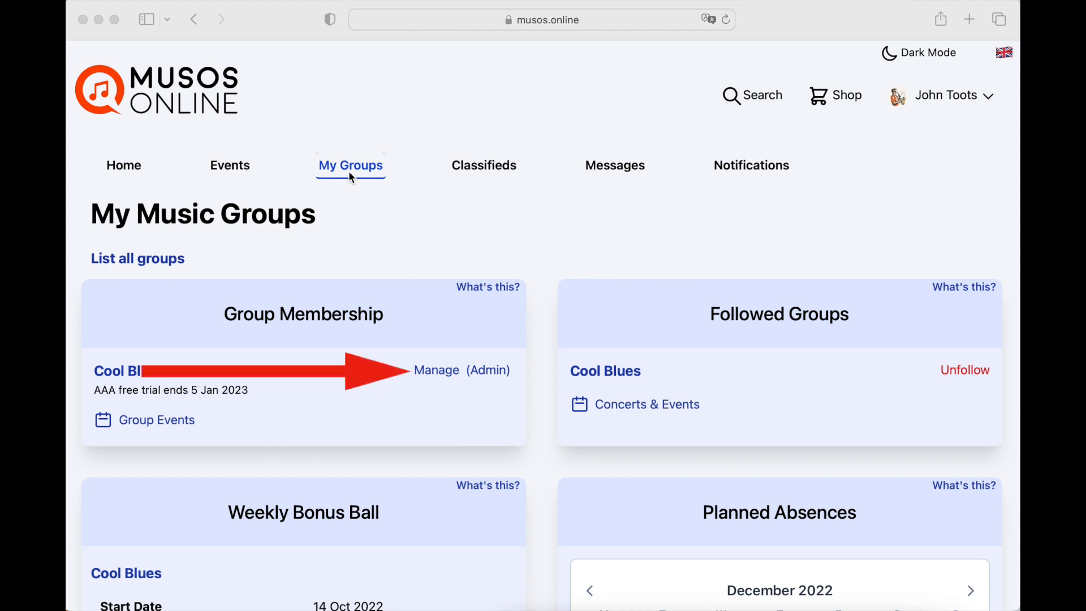
- Open the programme list in the Cool Blues group management, finding it by searching the authorised actions for "prog"
click(430, 373)
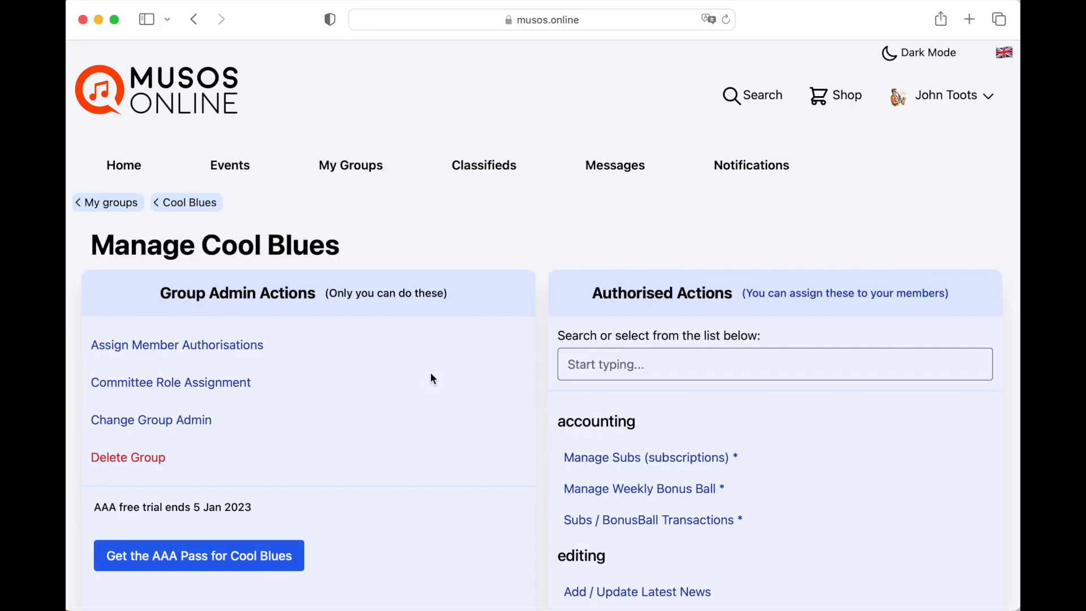
click(602, 362)
text(prog)
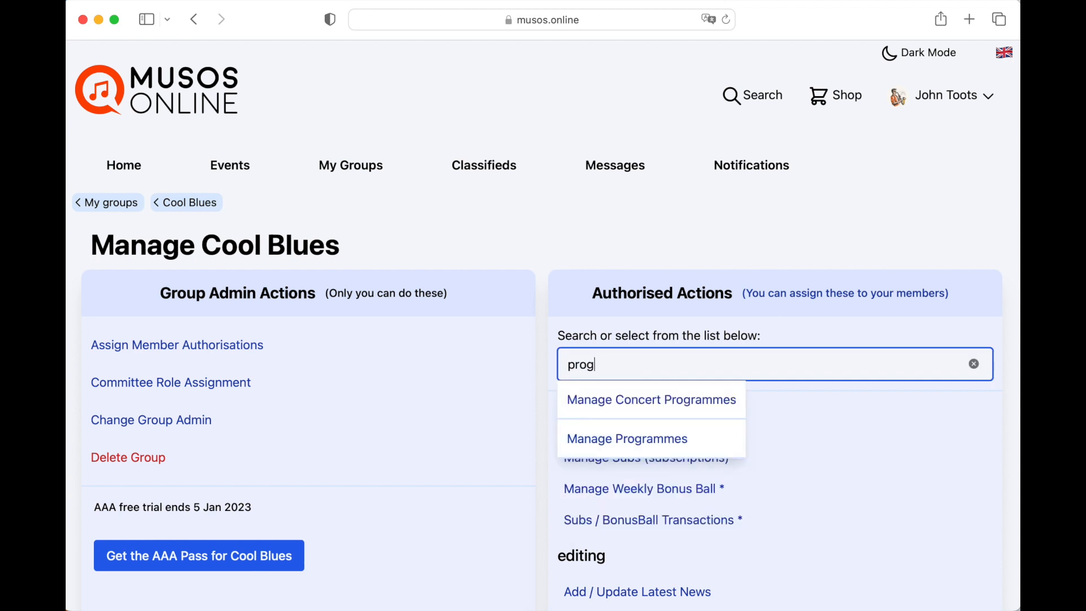
click(621, 402)
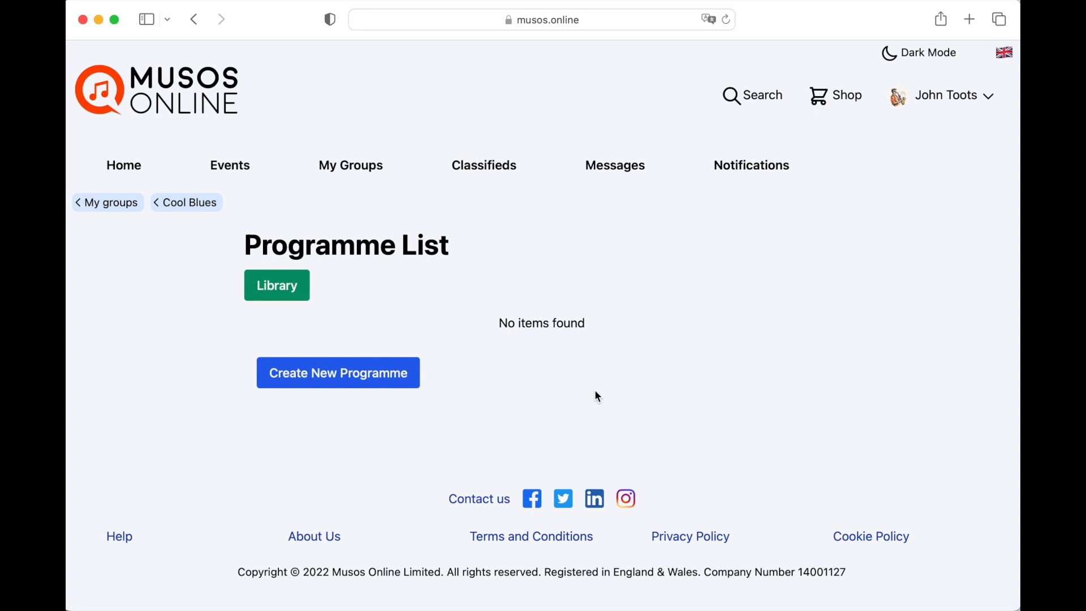
- Create a new programme and title it "Xmas Singalong"
click(343, 378)
click(303, 320)
text(Xmas )
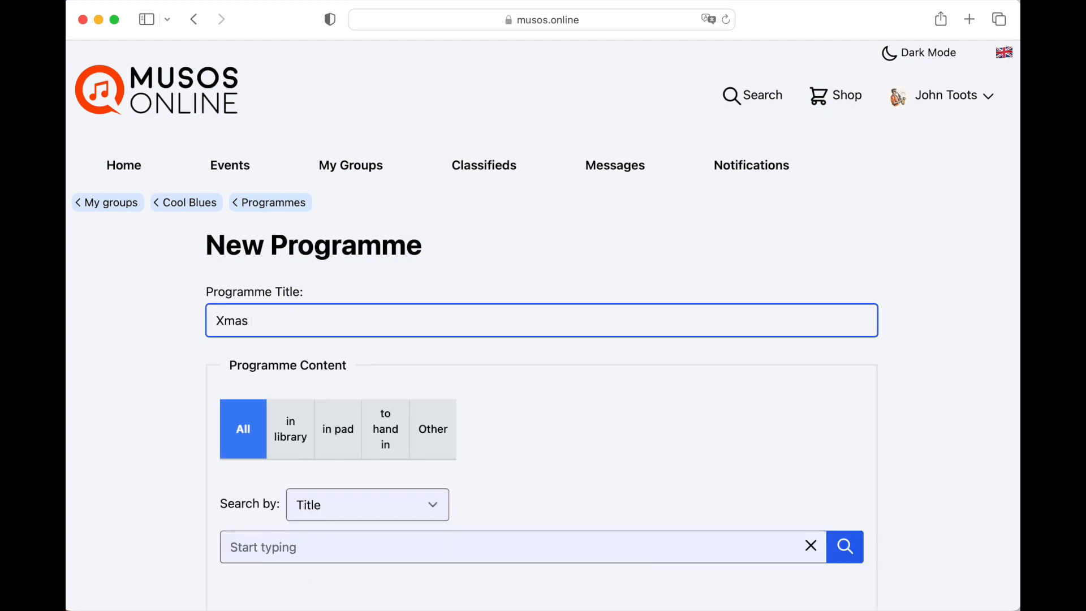
text(Singalong)
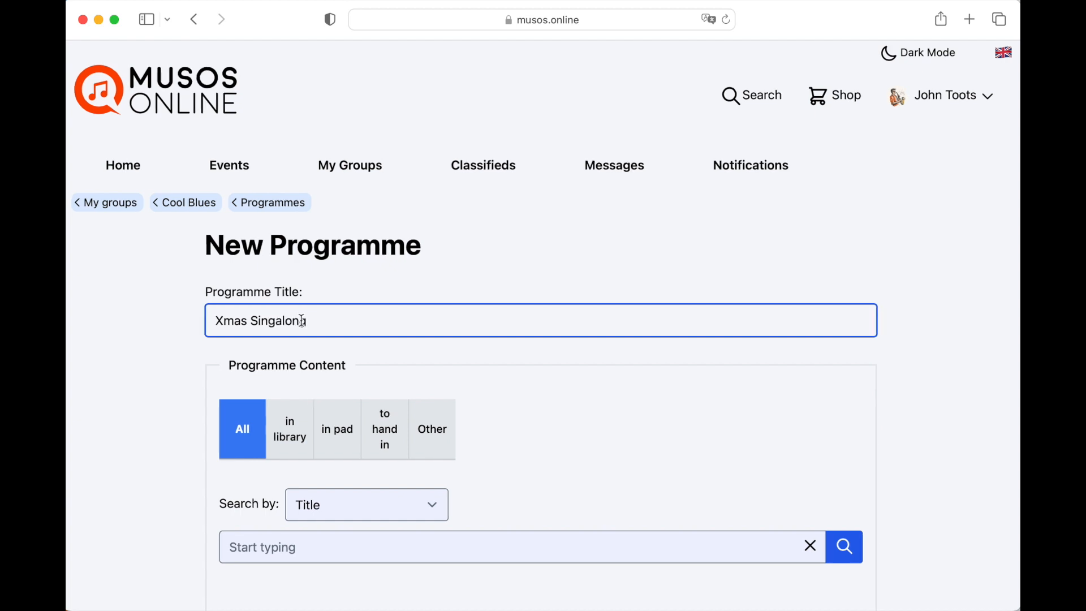
- Look through the available pieces and filter them to those in pad
scroll(452, 369, down, 4)
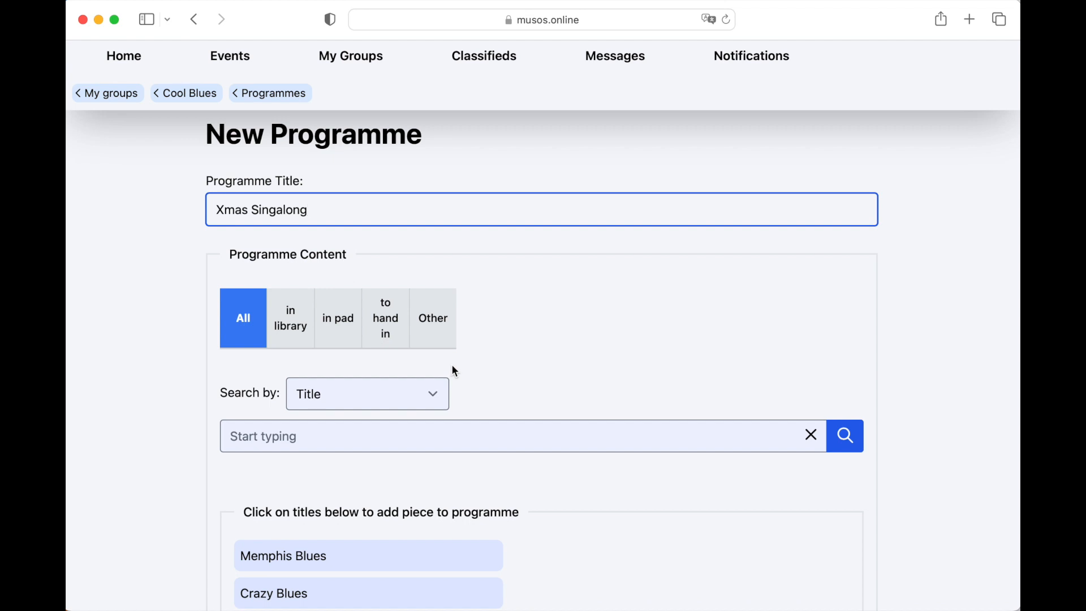
scroll(454, 366, down, 10)
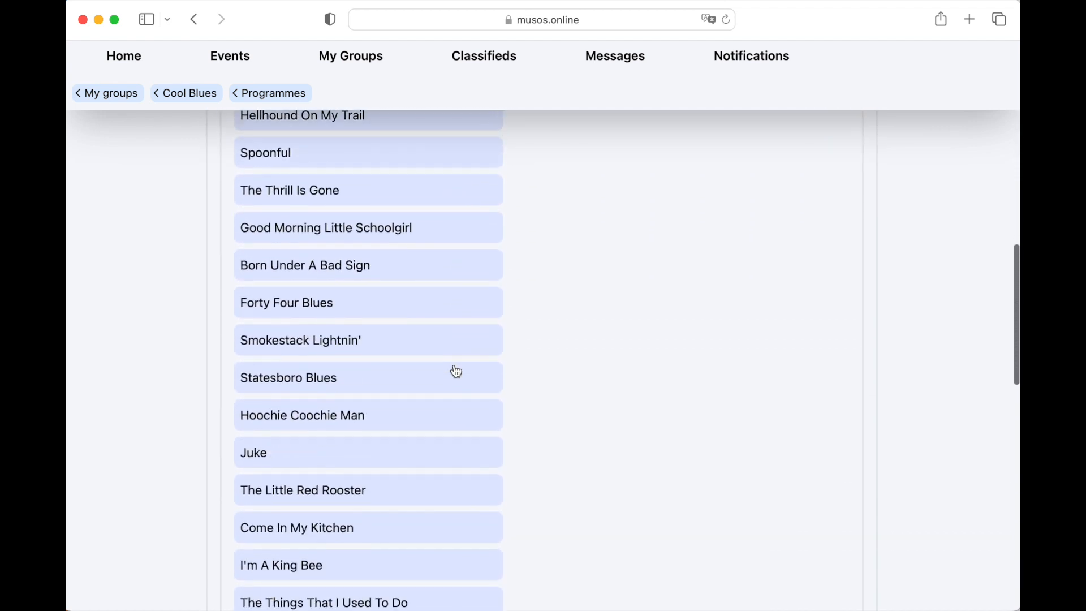
scroll(456, 371, up, 5)
scroll(456, 371, up, 10)
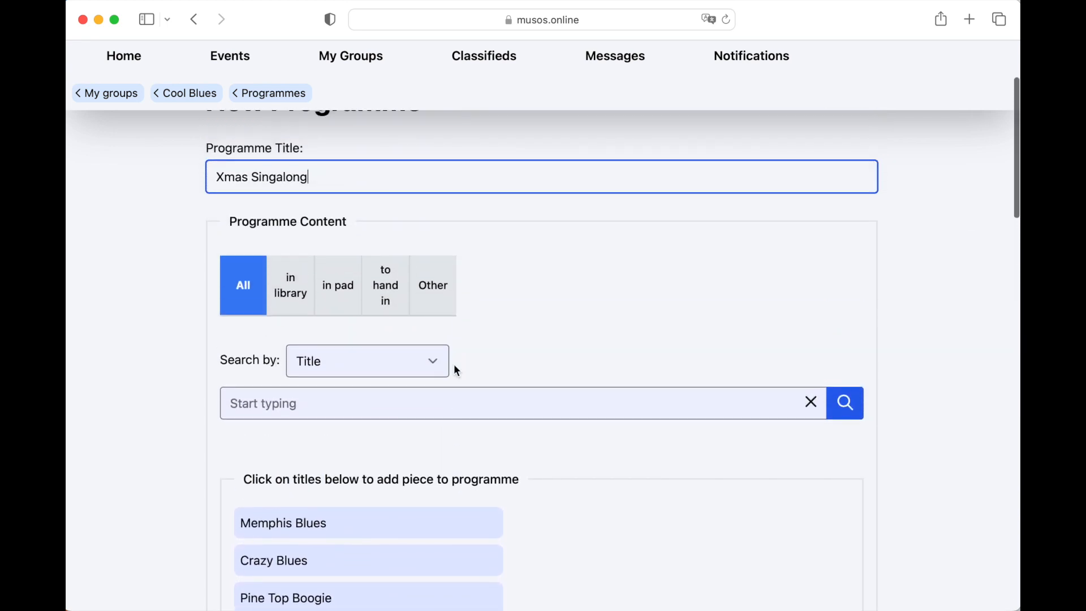
click(339, 293)
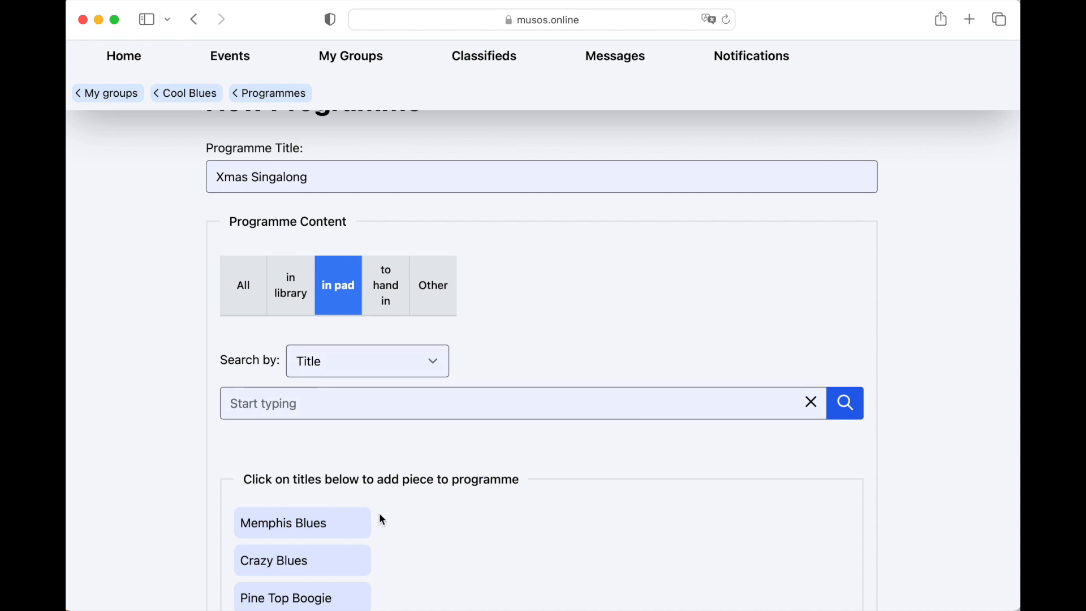
- Add Memphis Blues, Crazy Blues, Pine Top Boogie, Dust My Broom and Boogie Chillun to the programme
scroll(380, 514, down, 3)
scroll(379, 512, down, 1)
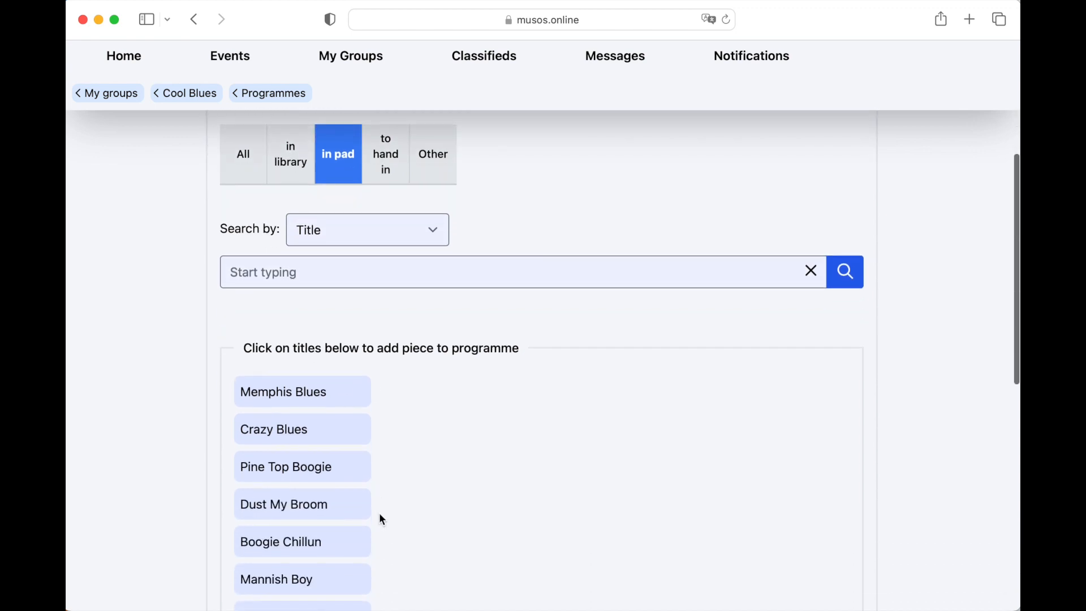
click(317, 398)
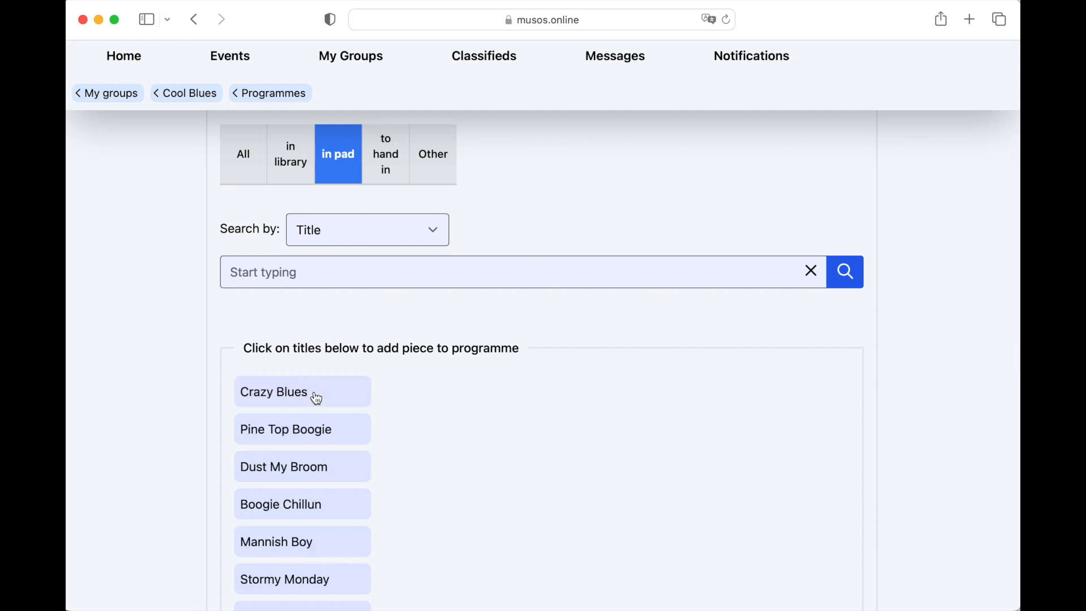
click(316, 398)
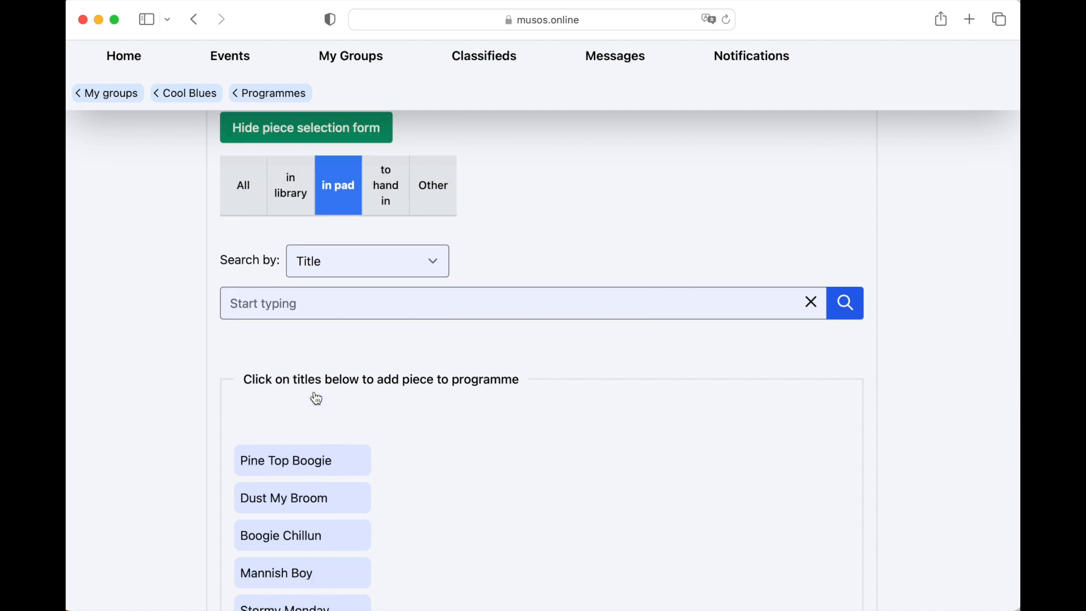
click(304, 432)
click(305, 437)
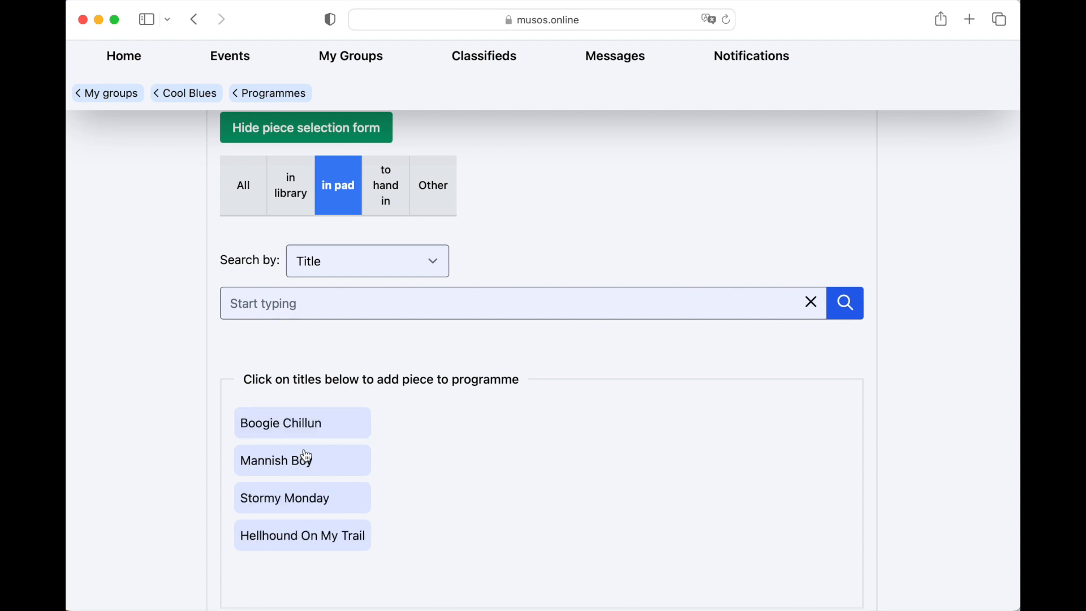
click(313, 434)
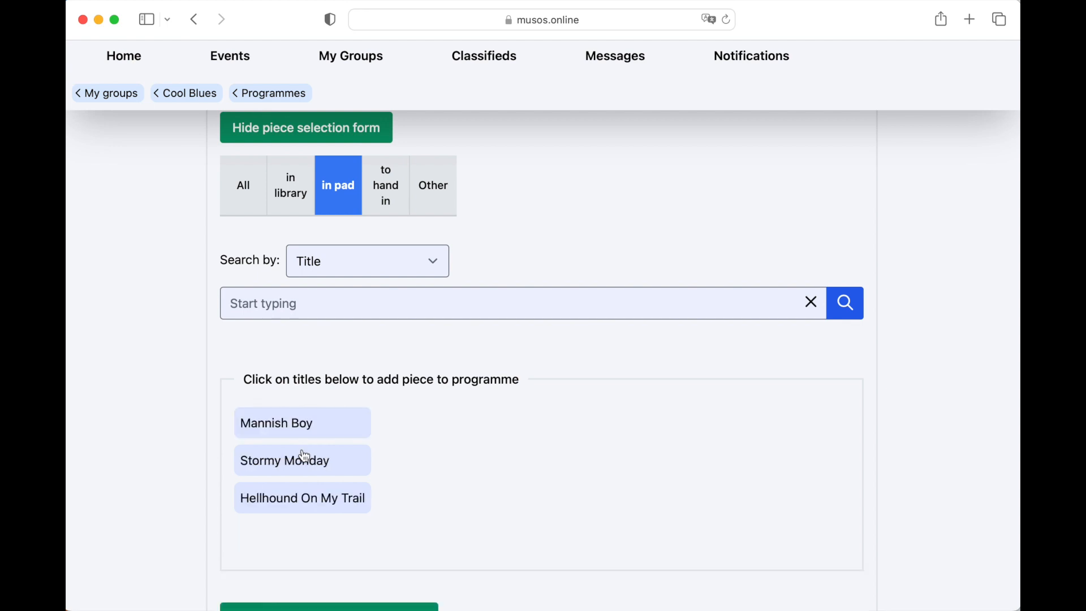
- Add an interval of 15 minutes after the first five pieces
scroll(462, 486, down, 3)
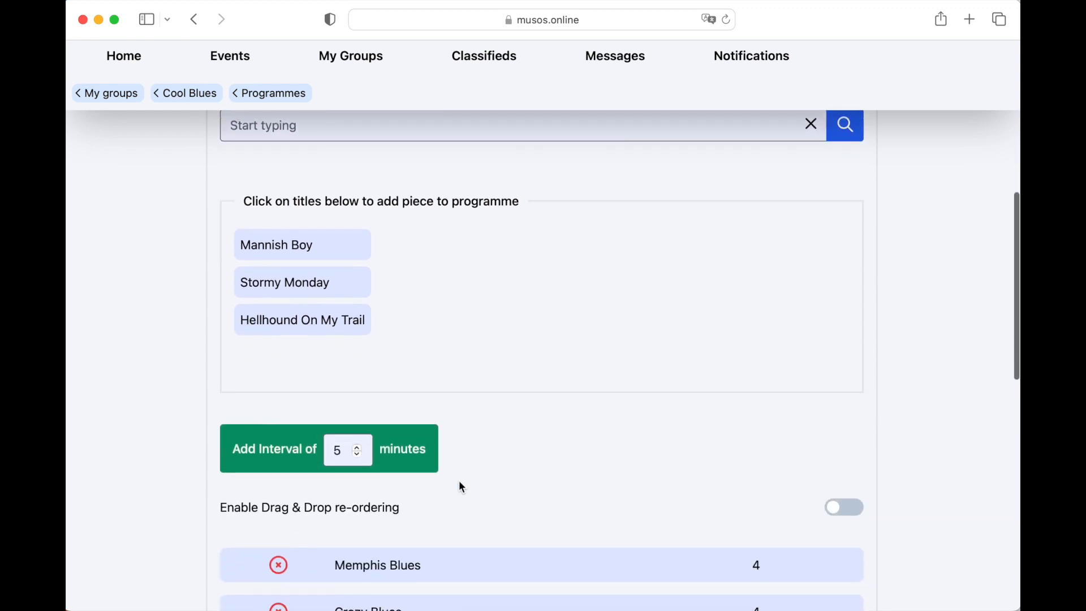
click(358, 448)
click(360, 448)
click(262, 452)
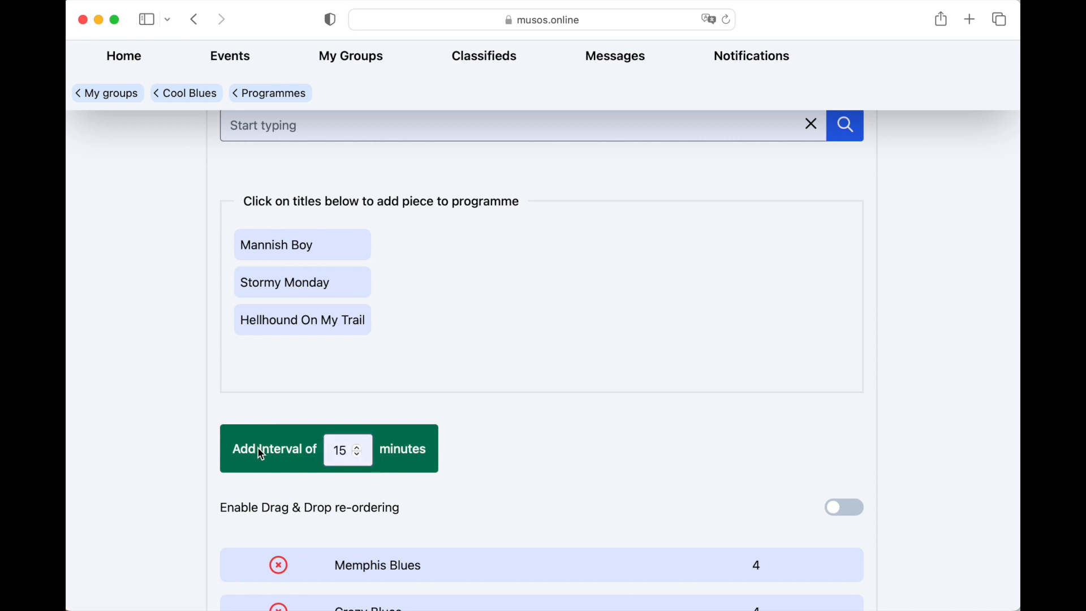
scroll(275, 451, down, 5)
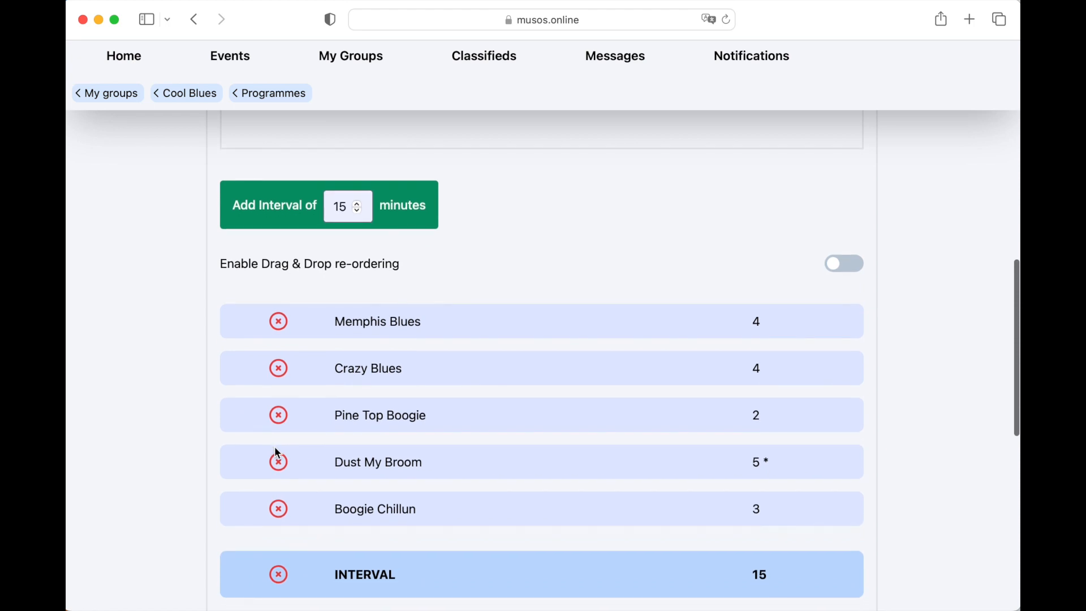
- Add Hellhound On My Trail, Stormy Monday and Mannish Boy to the programme after the interval
scroll(278, 453, down, 2)
scroll(277, 453, up, 7)
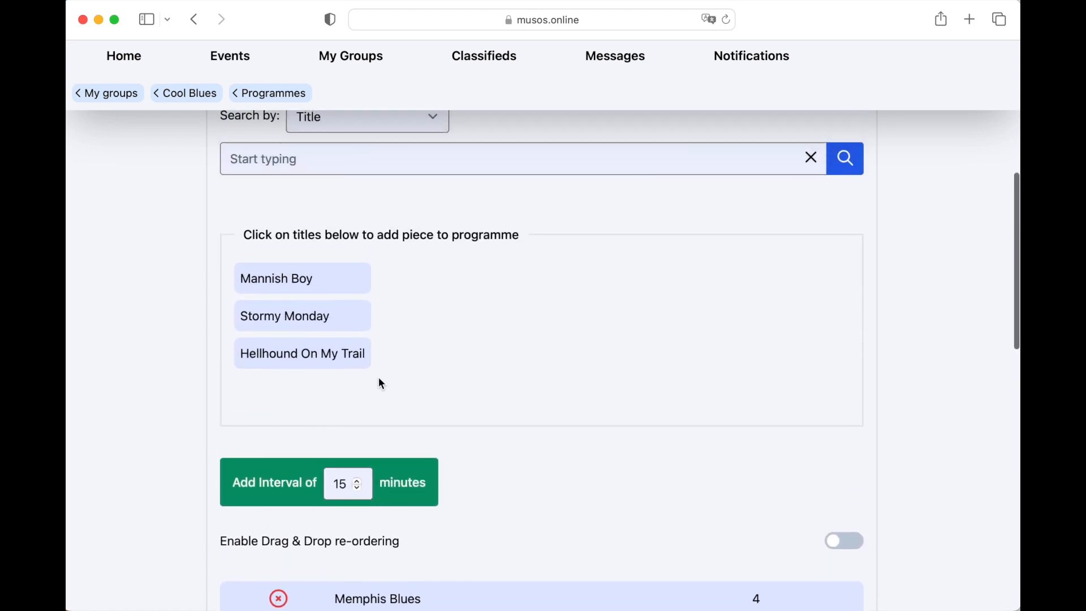
click(338, 354)
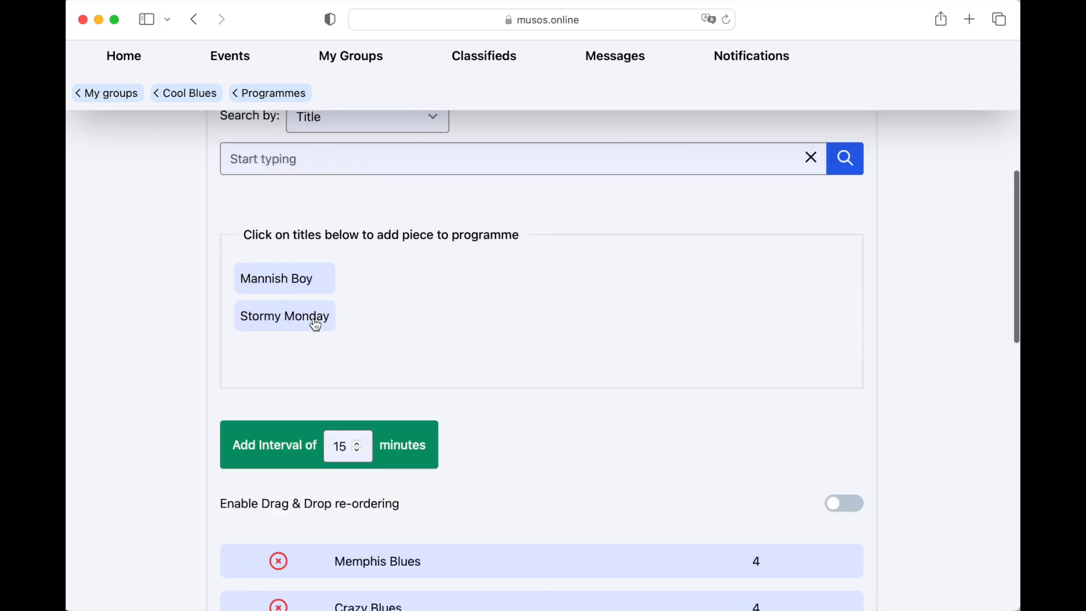
click(316, 326)
click(295, 285)
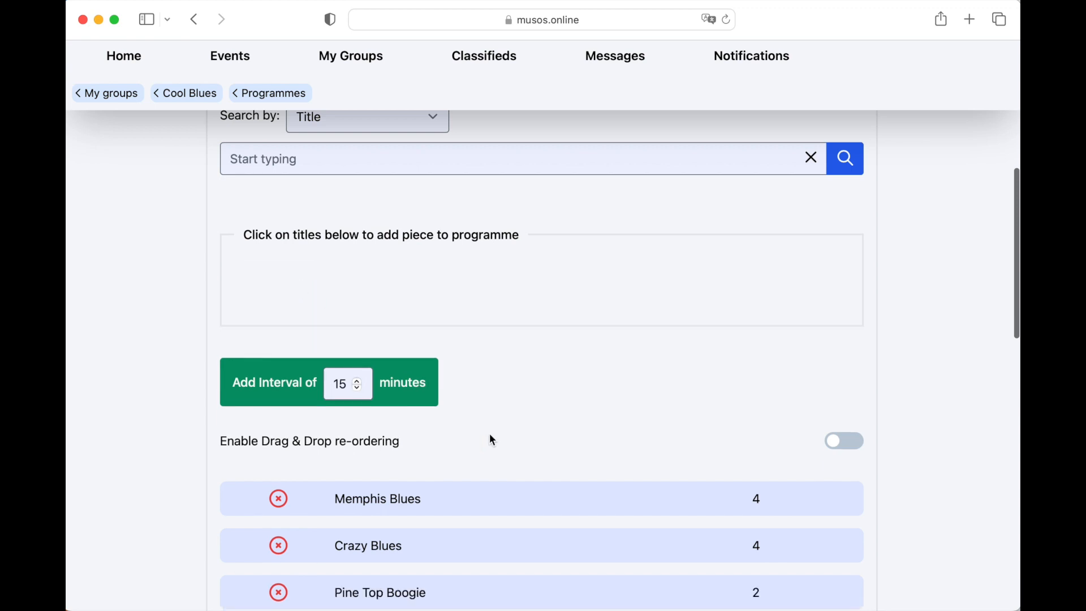
- Review the programme order and durations, and remove Boogie Chillun from the first set
scroll(490, 434, down, 5)
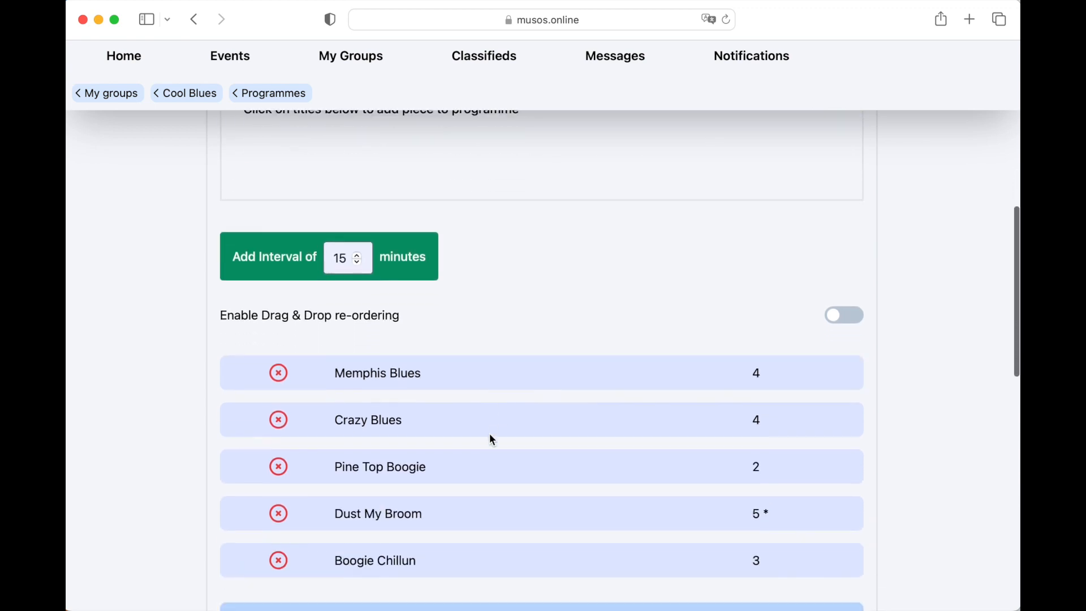
scroll(492, 439, down, 5)
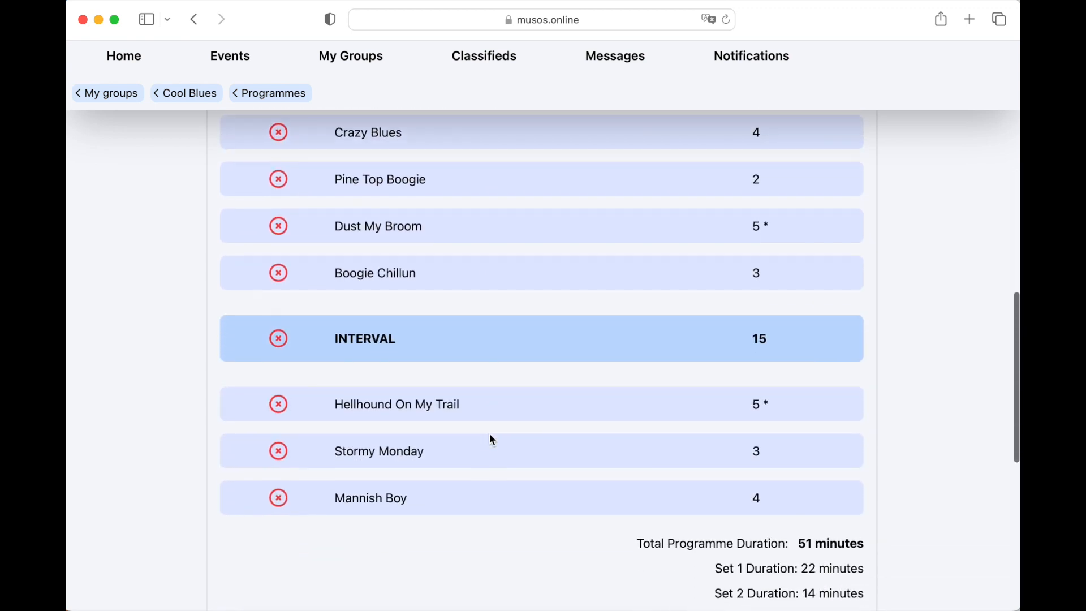
scroll(491, 439, up, 5)
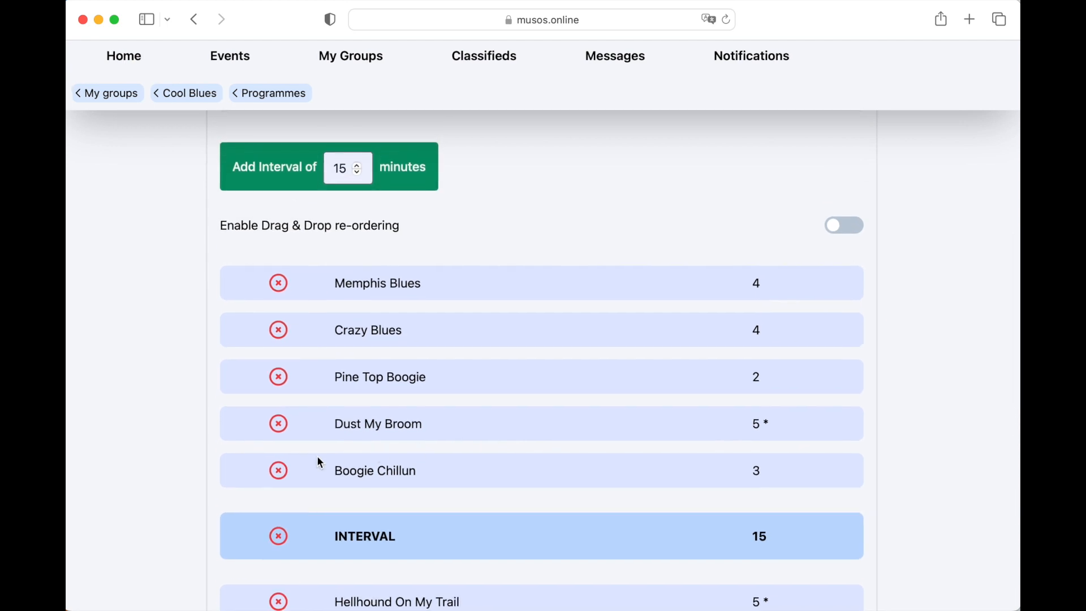
click(279, 471)
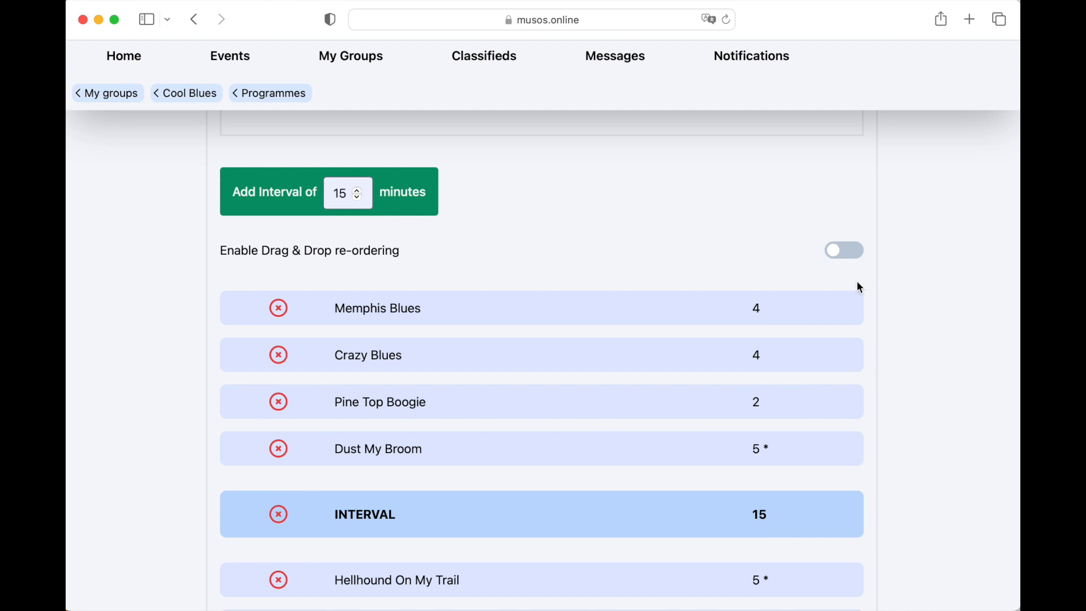
scroll(544, 444, down, 5)
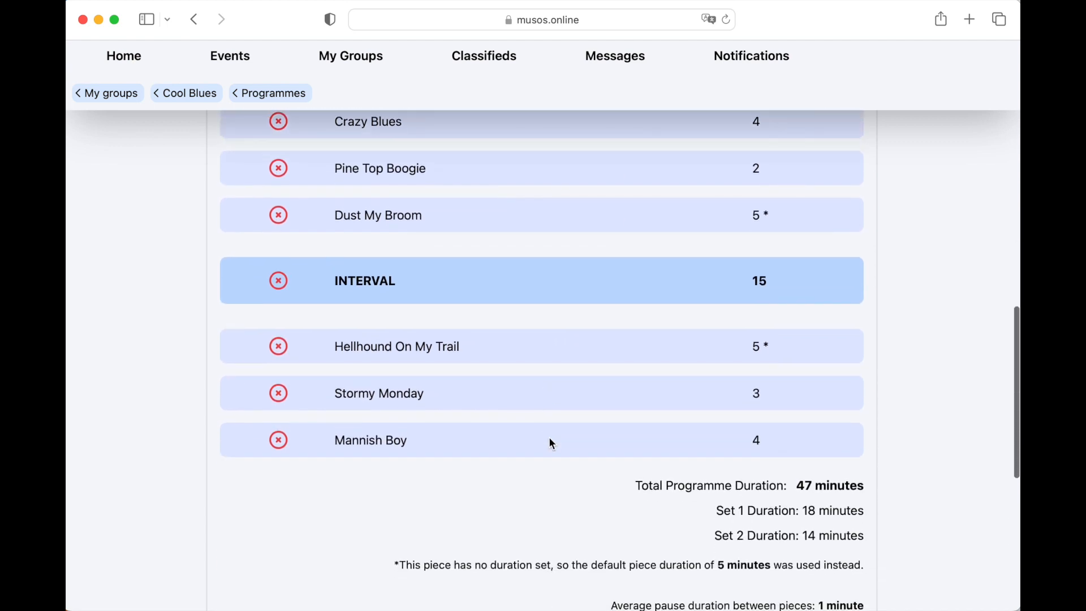
scroll(552, 443, up, 5)
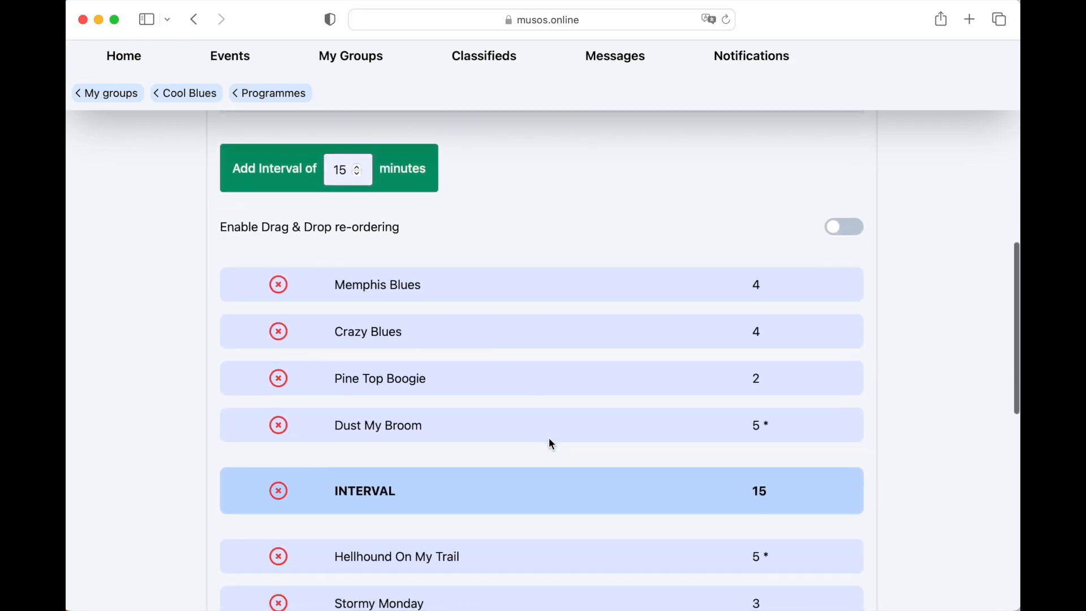
- Enable drag and drop re-ordering and move Memphis Blues to directly after the interval
click(858, 229)
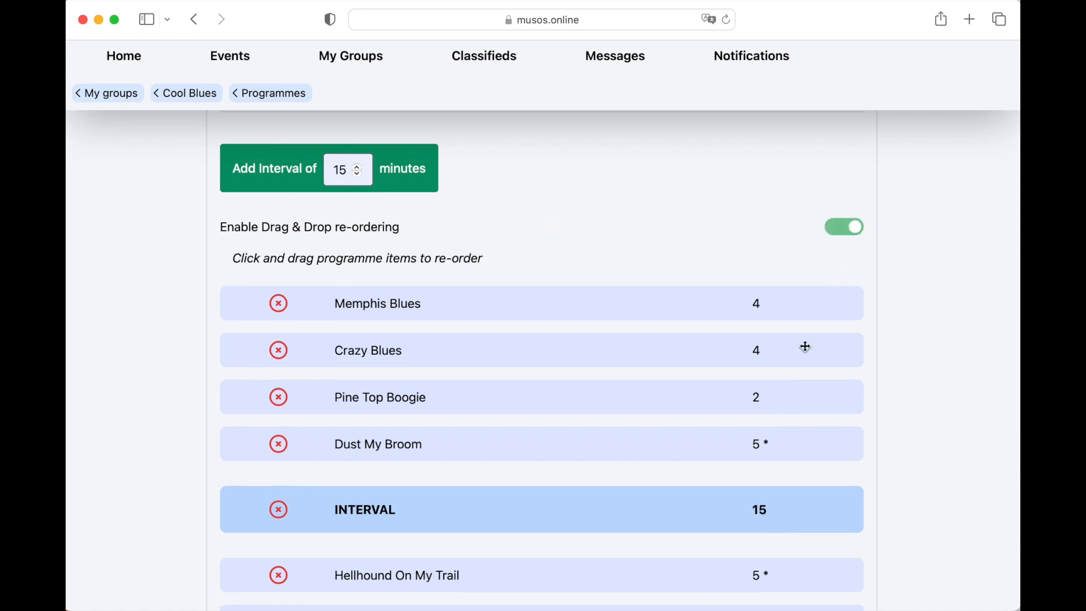
drag(631, 308, 638, 543)
scroll(638, 543, down, 5)
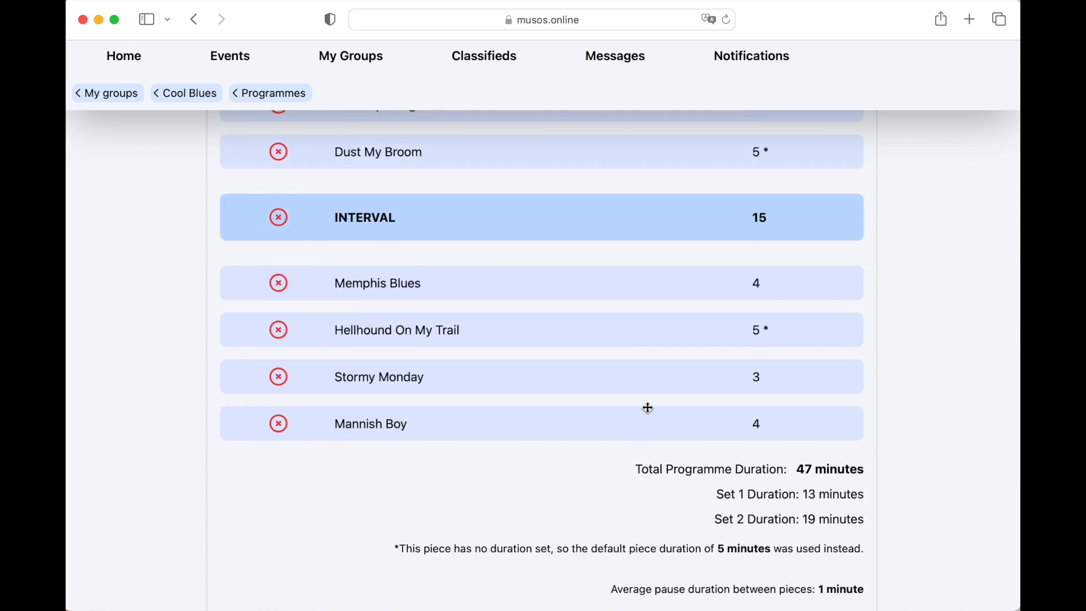
- Move Stormy Monday into the first set before the interval and Dust My Broom to directly after Memphis Blues
scroll(649, 409, up, 1)
scroll(648, 408, up, 2)
drag(669, 500, 686, 311)
drag(696, 274, 697, 451)
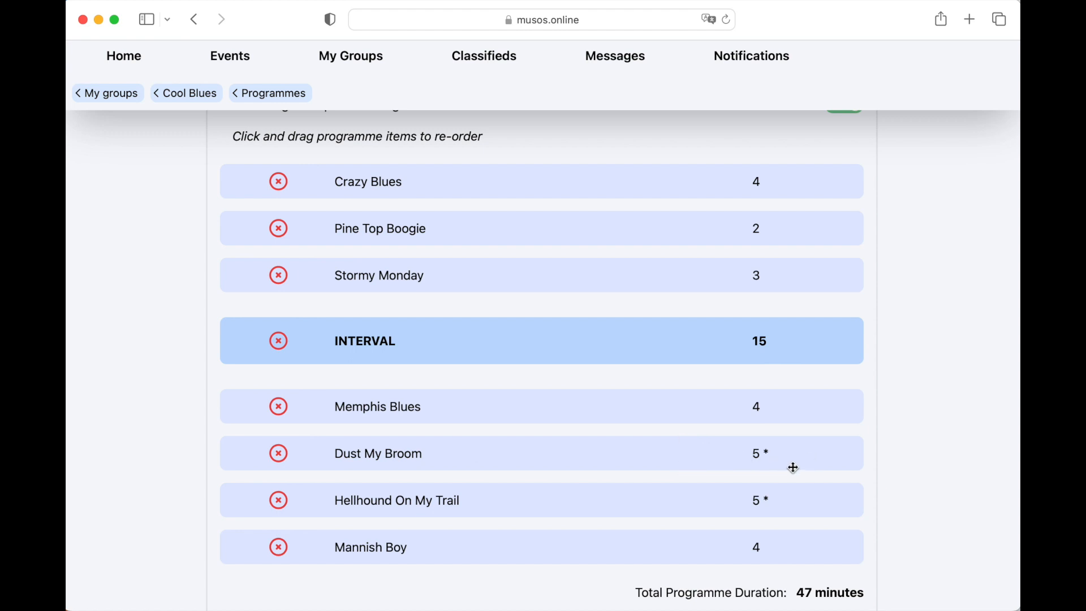
- Move Hellhound On My Trail to the end of the first set, directly before the interval, and check the set durations
scroll(793, 468, down, 3)
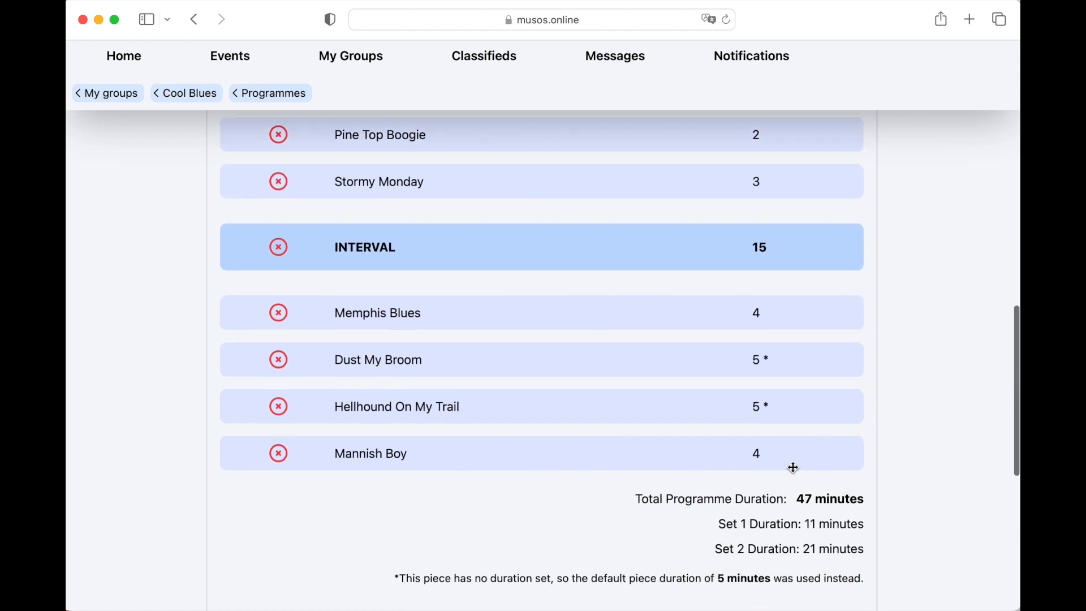
scroll(793, 467, up, 2)
scroll(781, 415, up, 3)
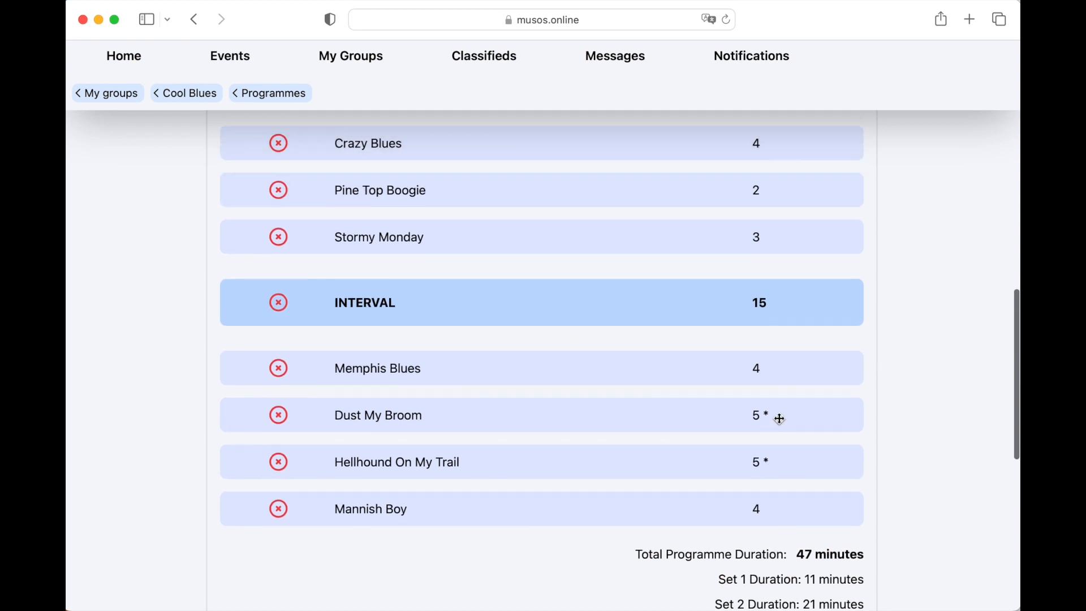
drag(730, 507, 737, 354)
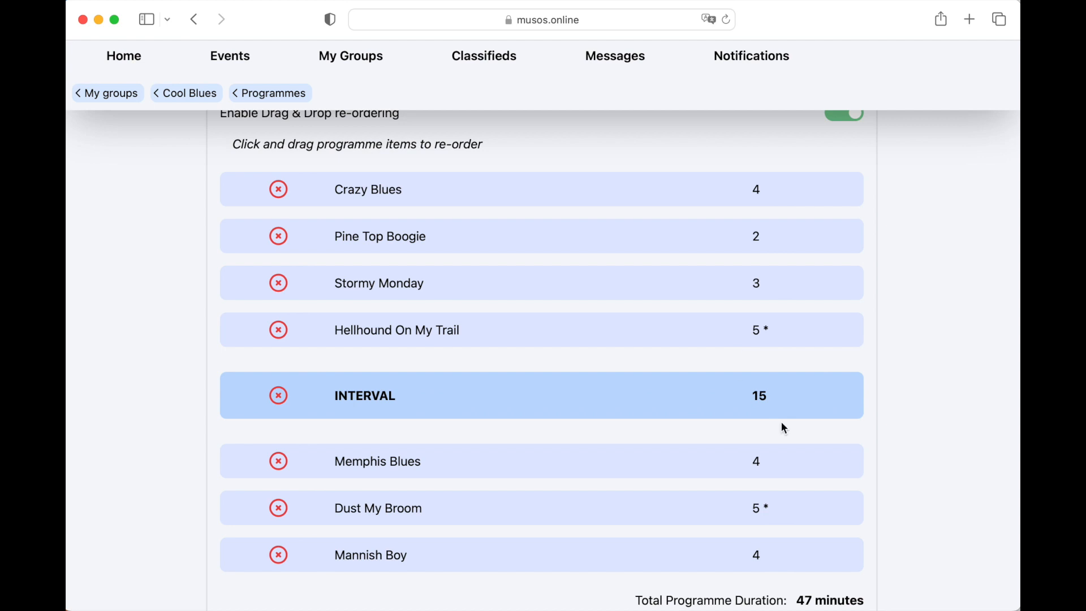
scroll(813, 457, down, 1)
scroll(813, 458, down, 3)
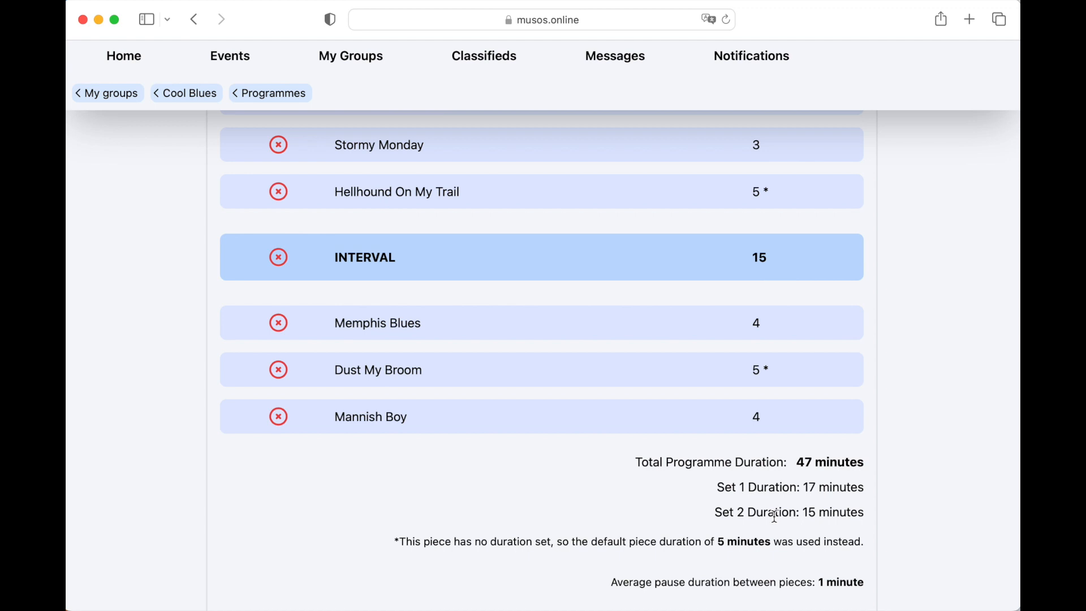
- Highlight the line giving the average pause duration between pieces below the programme durations
scroll(775, 516, down, 2)
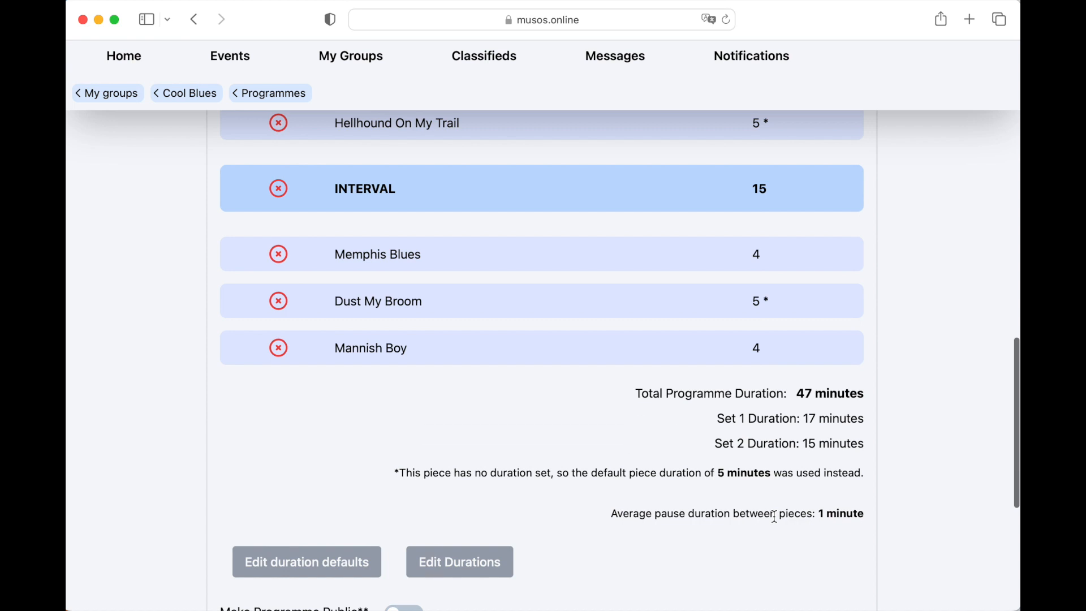
scroll(774, 516, down, 1)
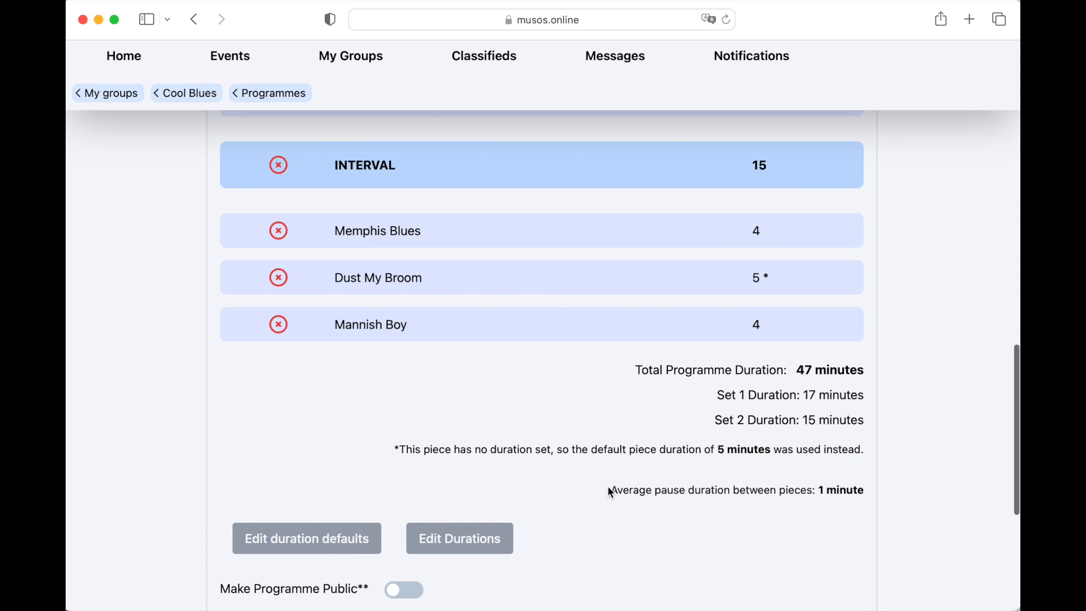
drag(611, 490, 866, 494)
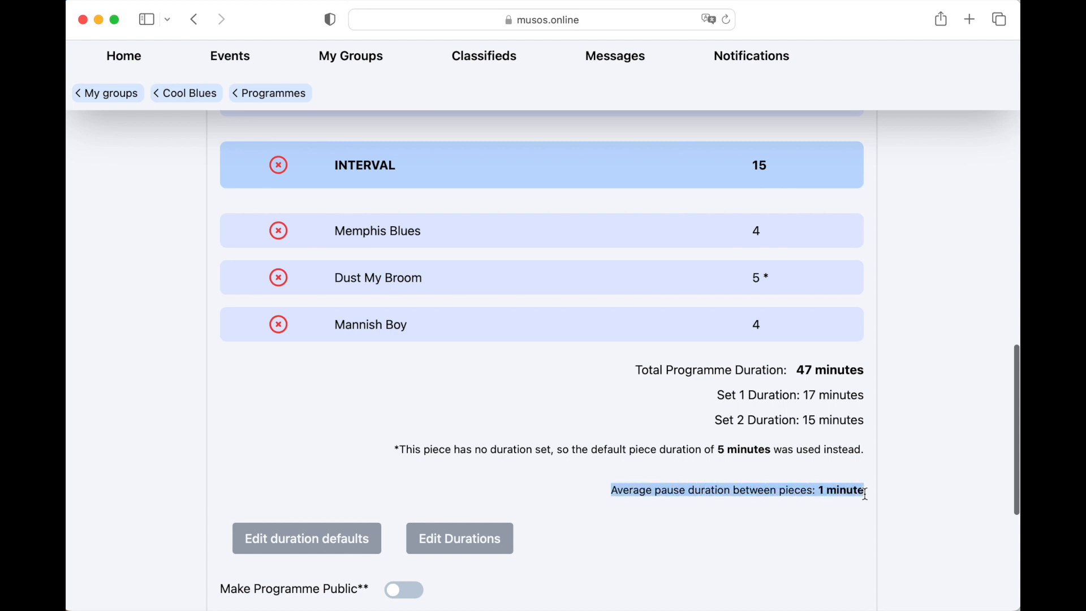
- Set the programme's default piece duration to 4 minutes and the average pause between pieces to 1:20
click(862, 517)
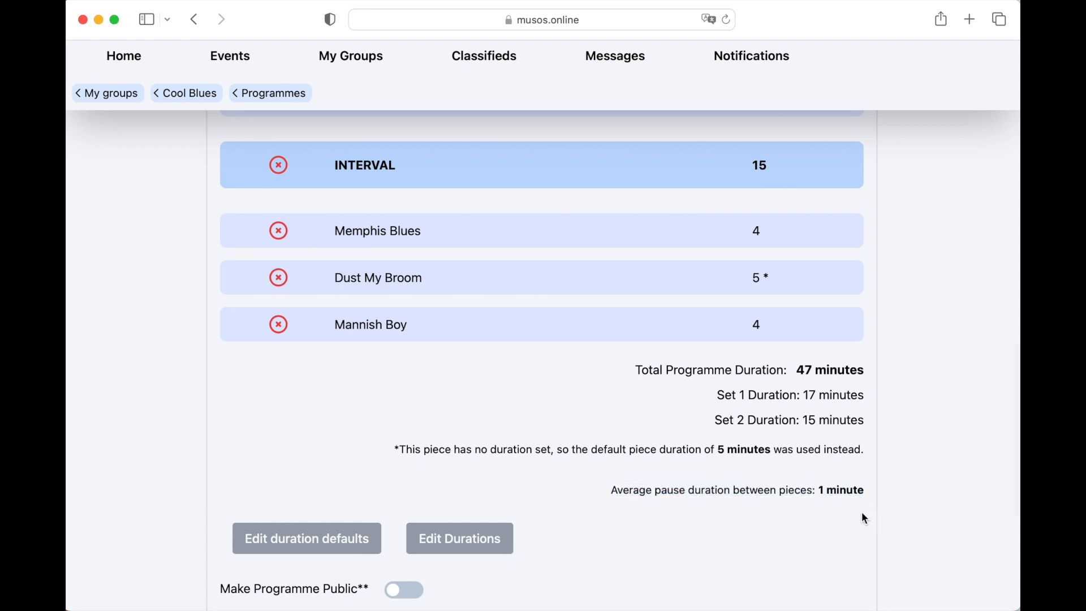
scroll(864, 518, down, 1)
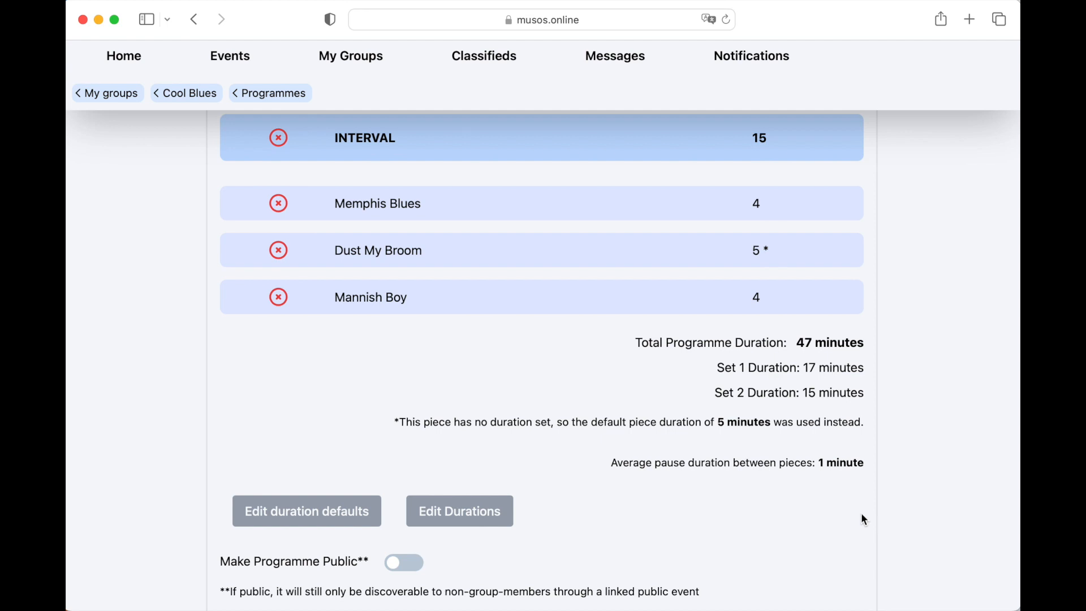
click(293, 516)
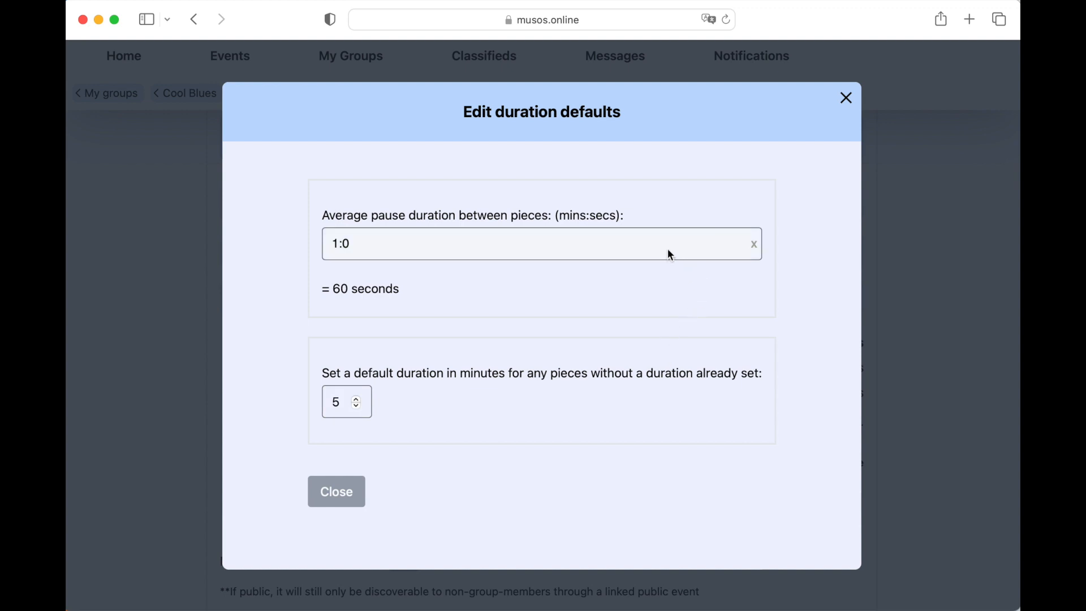
click(355, 399)
click(355, 399)
click(356, 399)
click(357, 398)
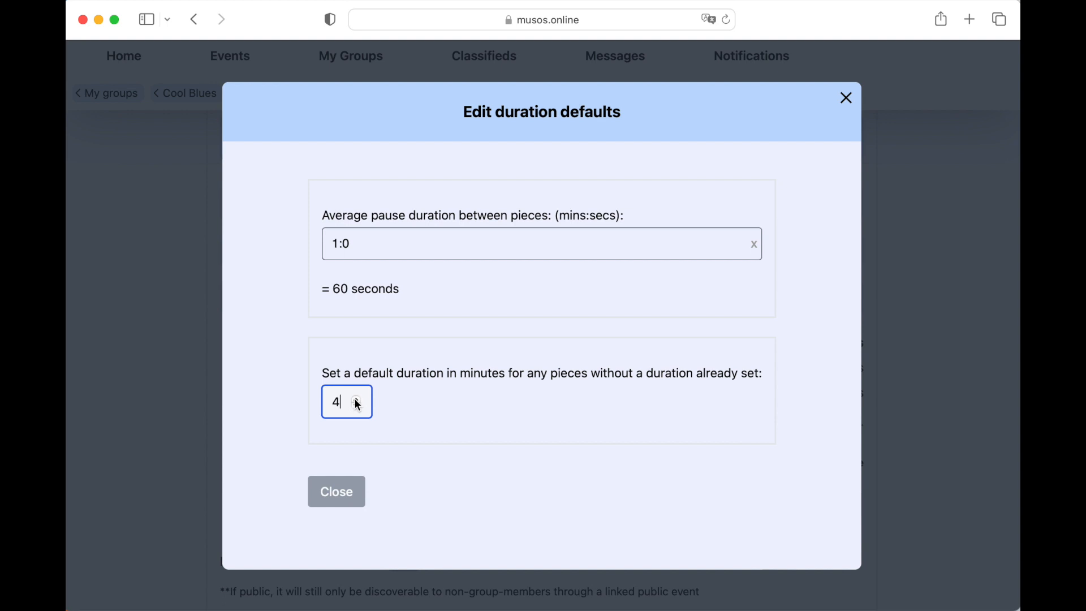
click(497, 255)
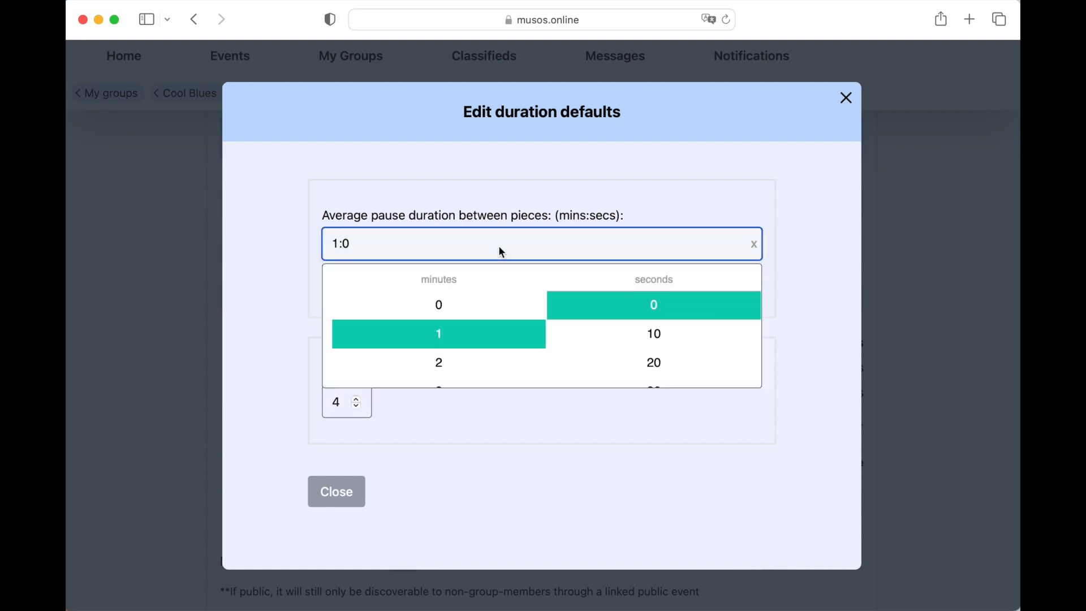
click(649, 374)
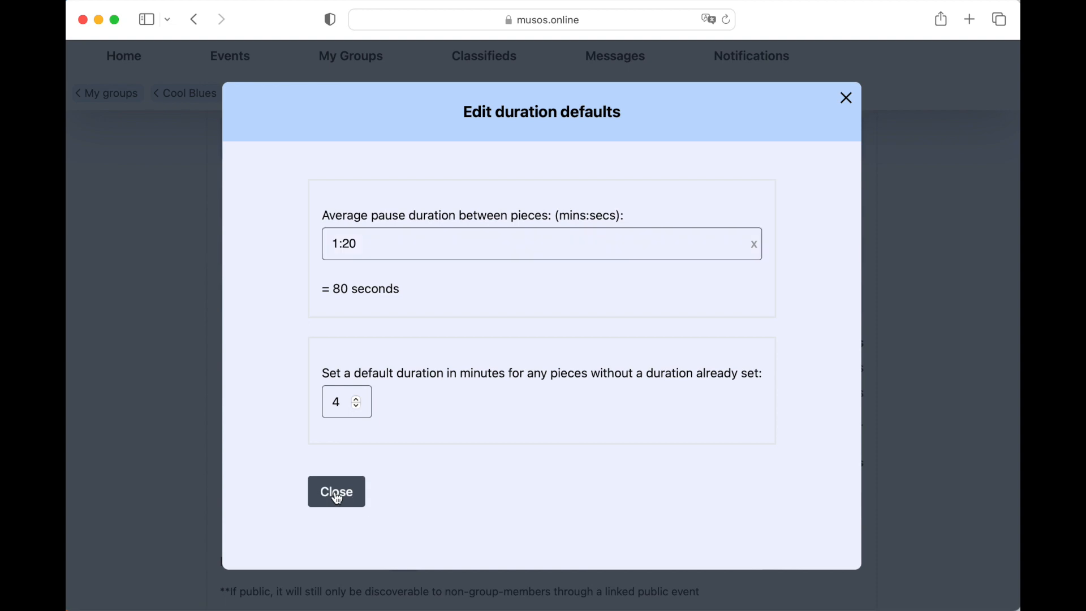
click(335, 501)
- Set the duration of Dust My Broom to 3 minutes and save it to the database
click(486, 524)
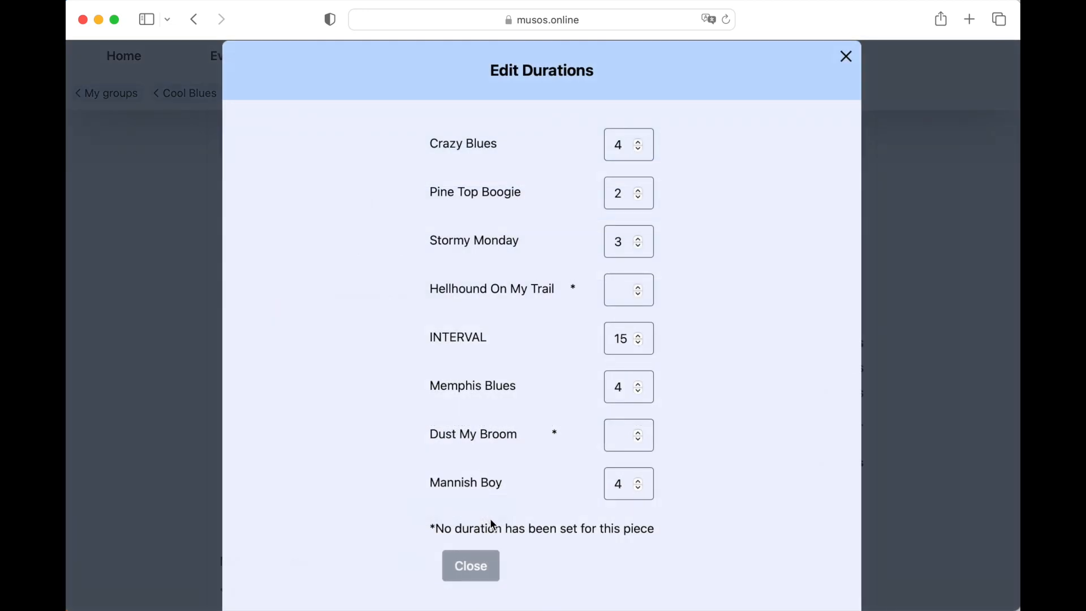
click(621, 434)
text(3)
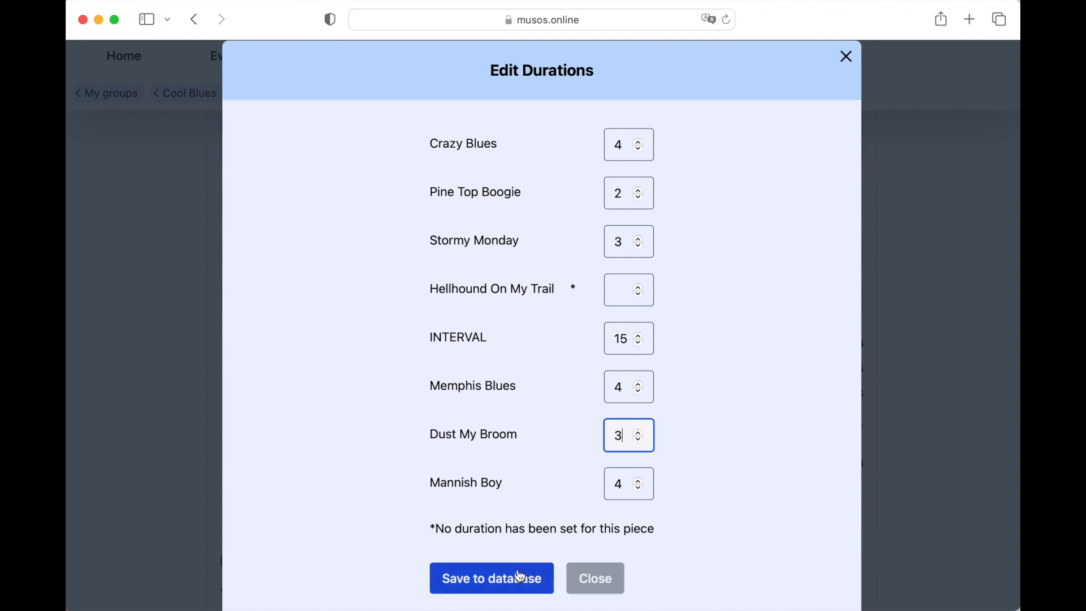
scroll(538, 547, down, 2)
click(503, 538)
scroll(691, 548, down, 2)
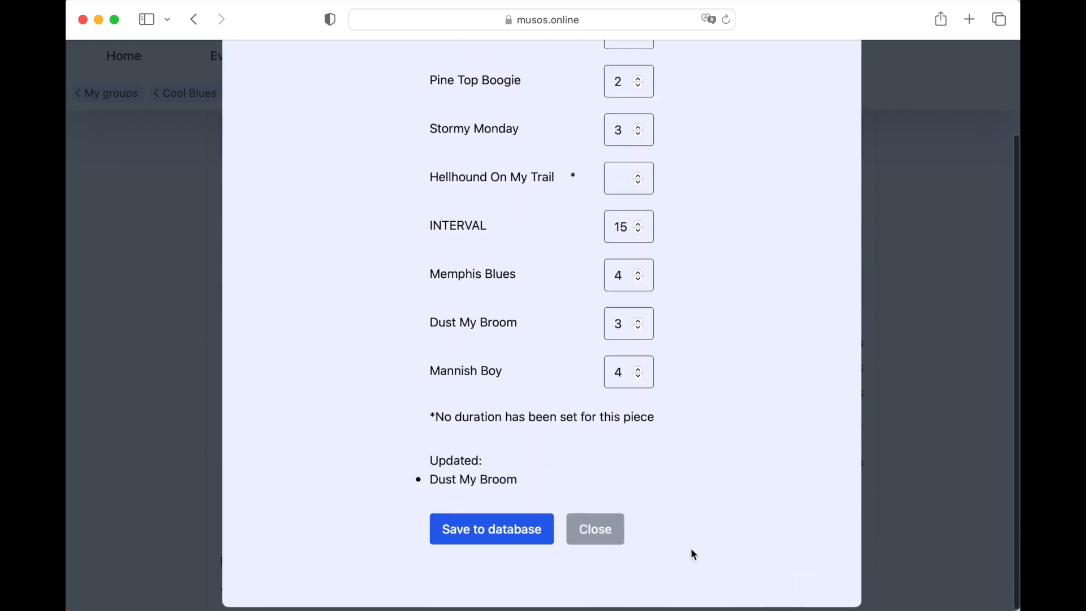
click(595, 533)
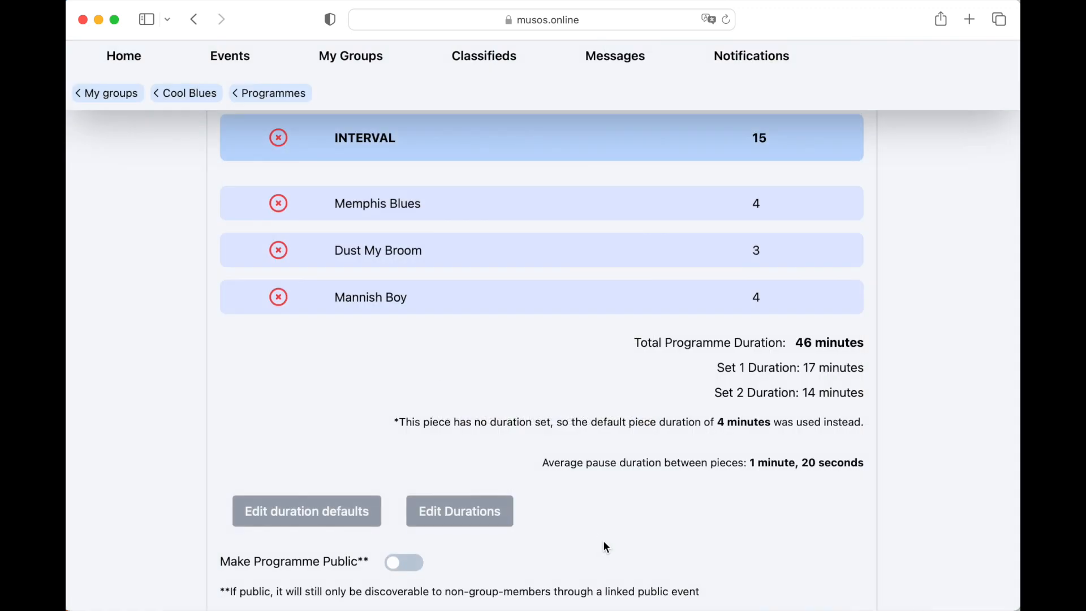
- Review the updated programme durations, make the programme public and save it
scroll(603, 542, up, 5)
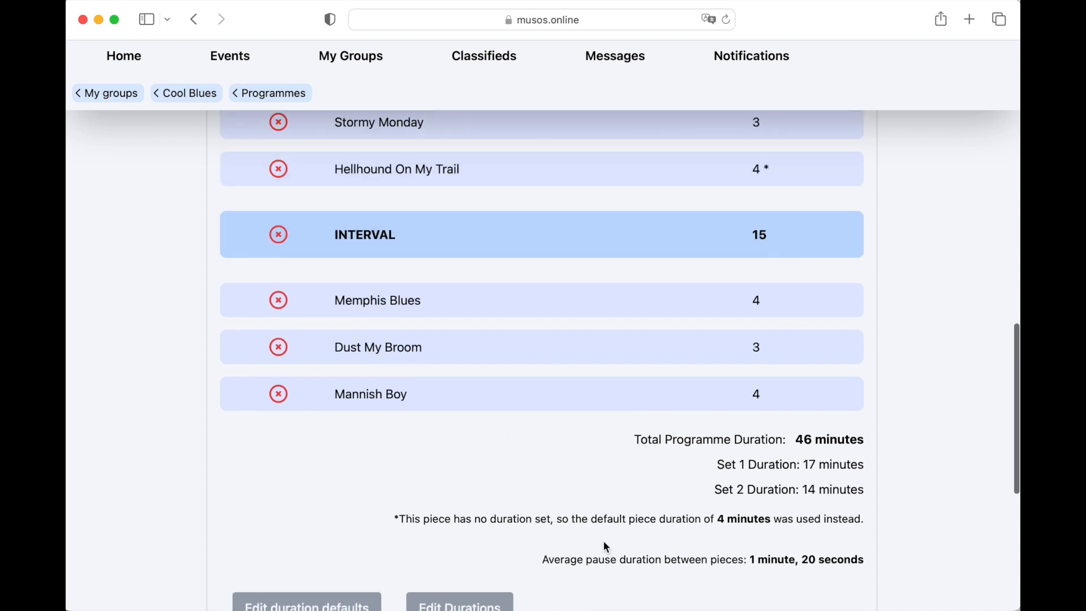
scroll(604, 542, up, 2)
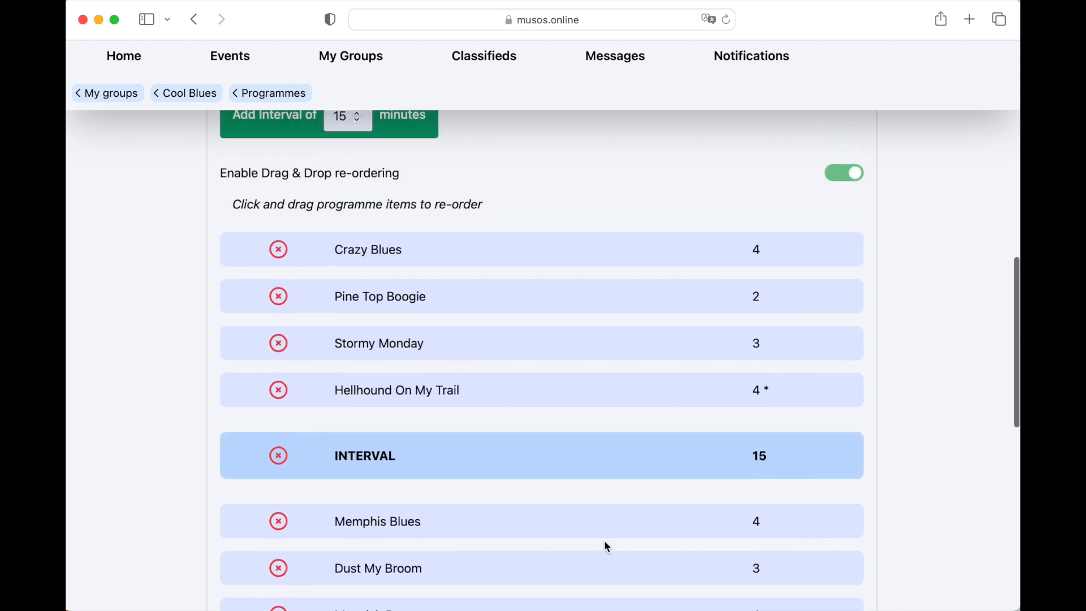
scroll(604, 542, down, 7)
scroll(603, 539, down, 1)
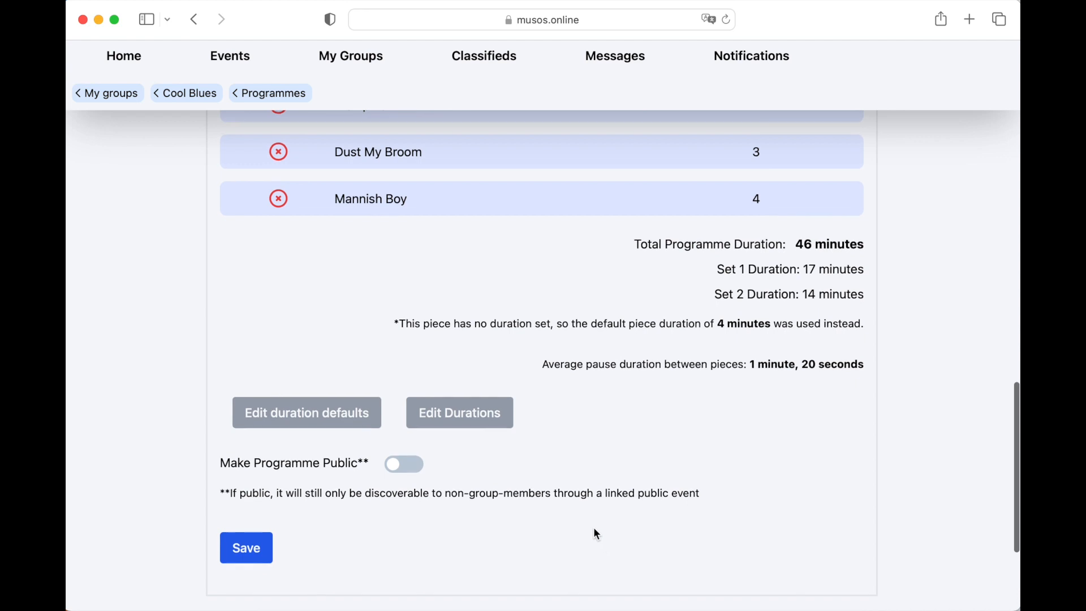
click(417, 470)
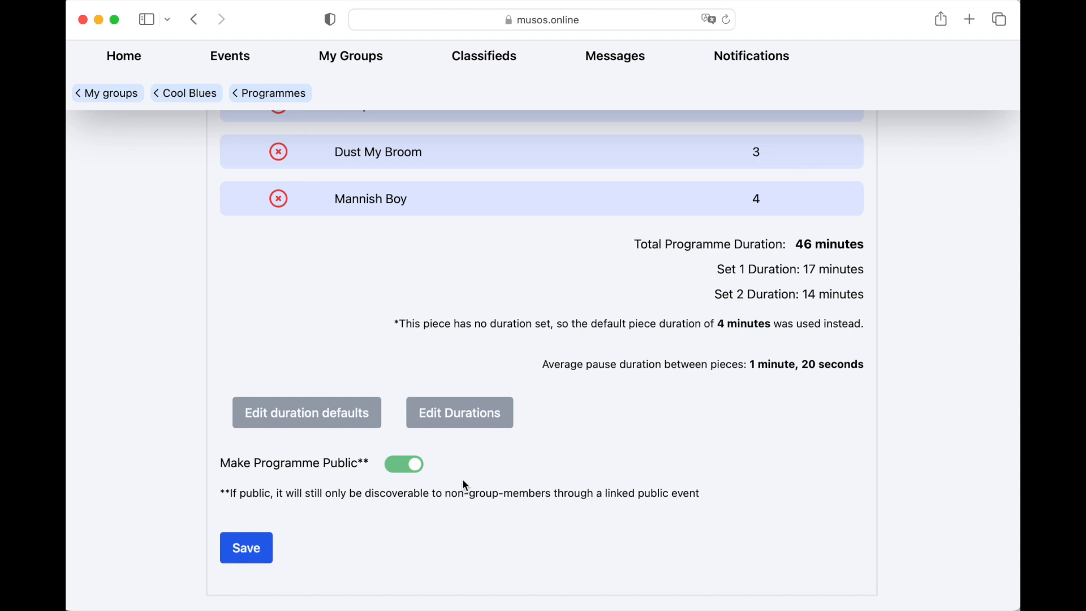
click(246, 548)
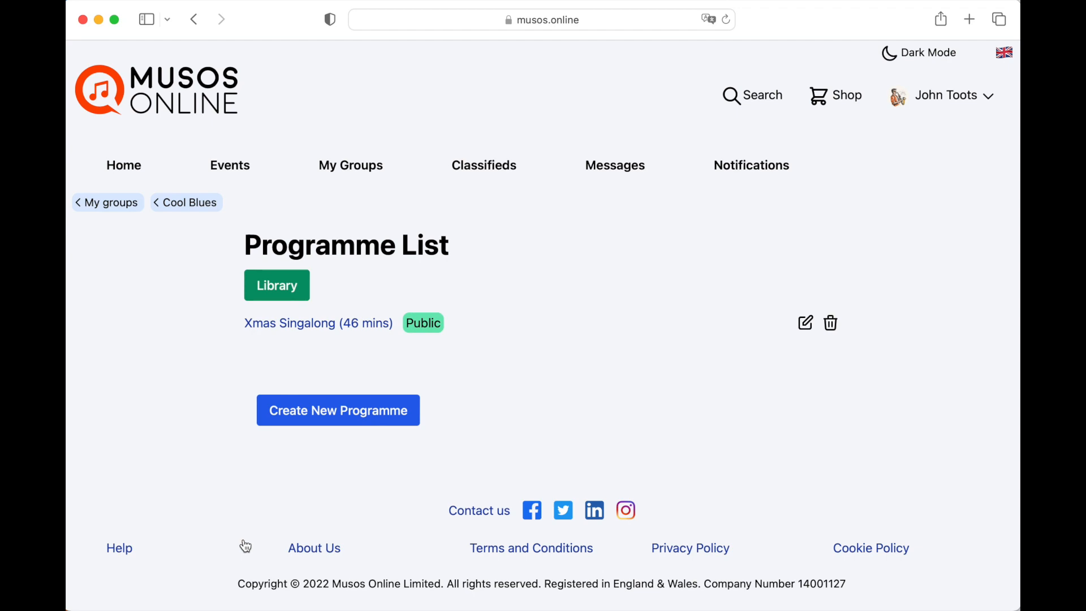
- Open the details of the Cool Blues group's Christmas Singalong event for editing
click(187, 202)
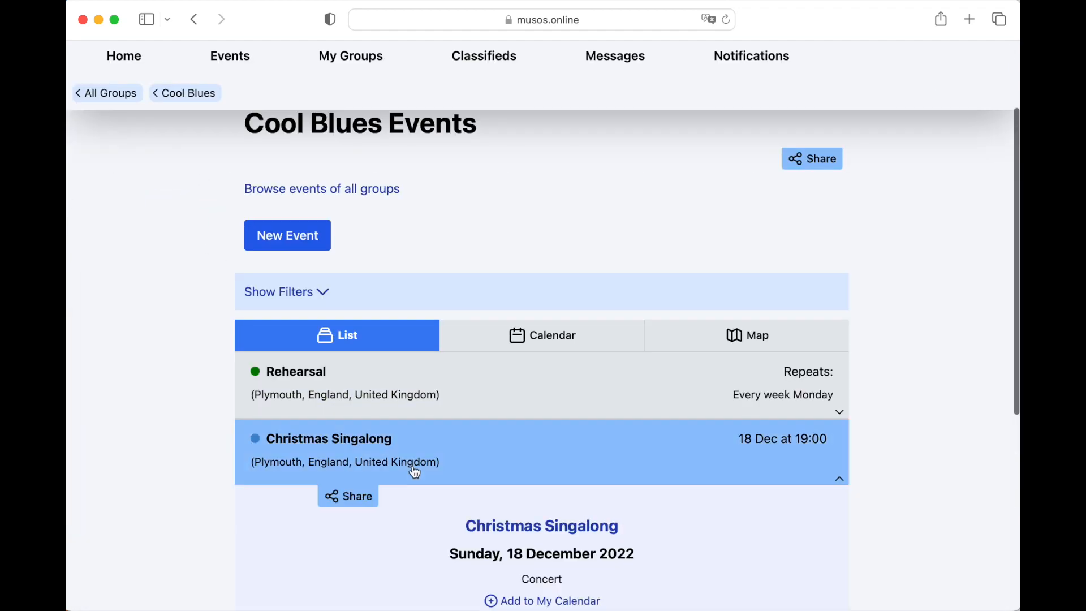
scroll(414, 469, down, 5)
scroll(416, 470, down, 4)
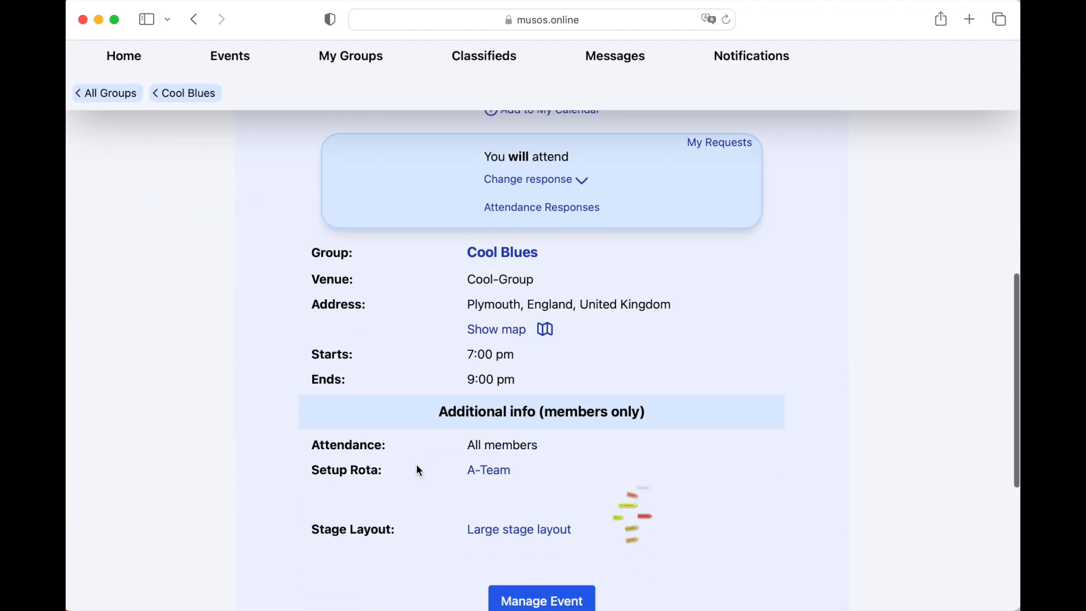
click(526, 595)
click(402, 378)
- Link the Xmas Singalong programme to the Christmas Singalong event and save the event
scroll(517, 472, down, 15)
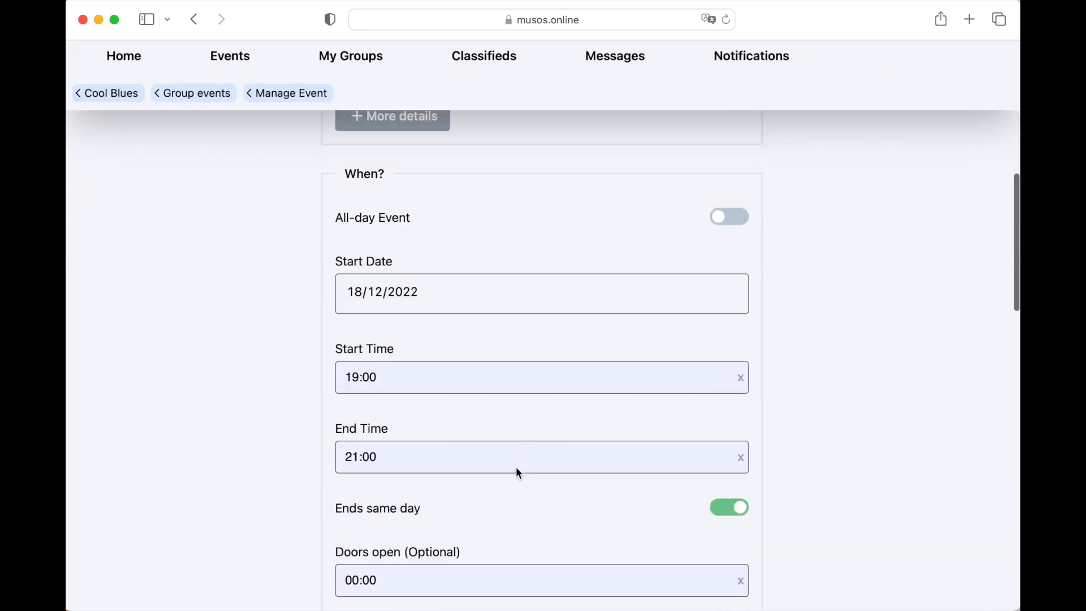
scroll(516, 473, down, 3)
click(516, 467)
click(477, 434)
scroll(466, 504, down, 5)
click(351, 519)
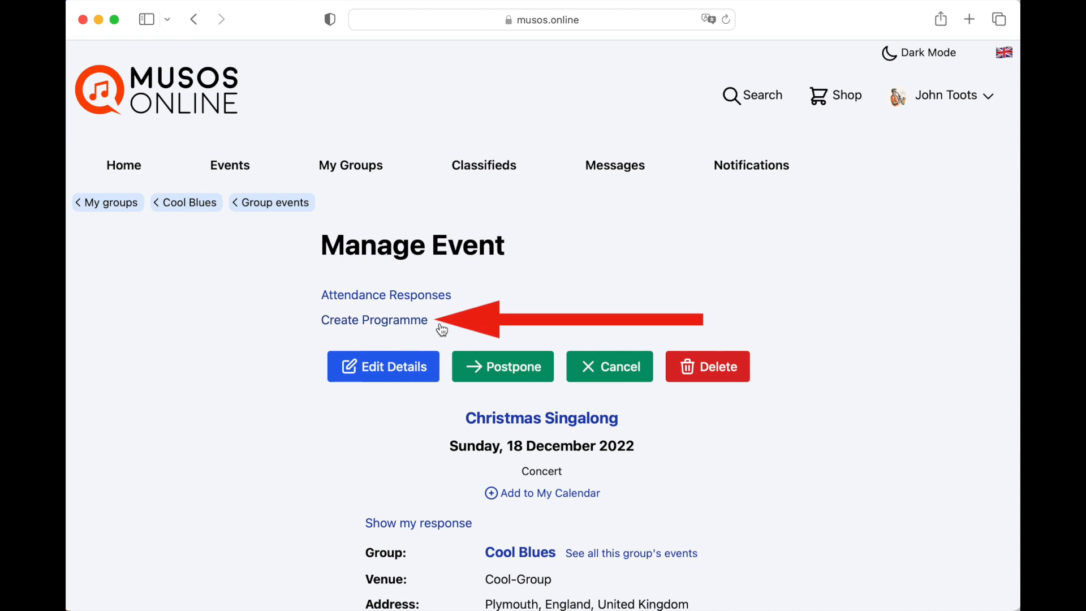
- View the new programme form started from the Christmas Singalong event, leaving it unsaved and returning to the programme list
click(395, 321)
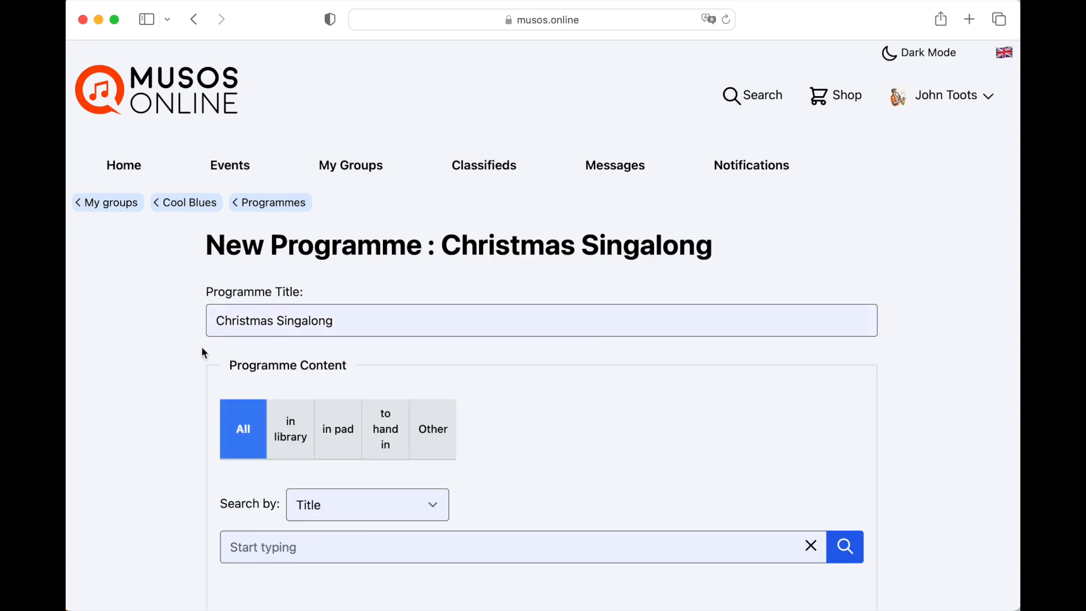
scroll(300, 337, down, 10)
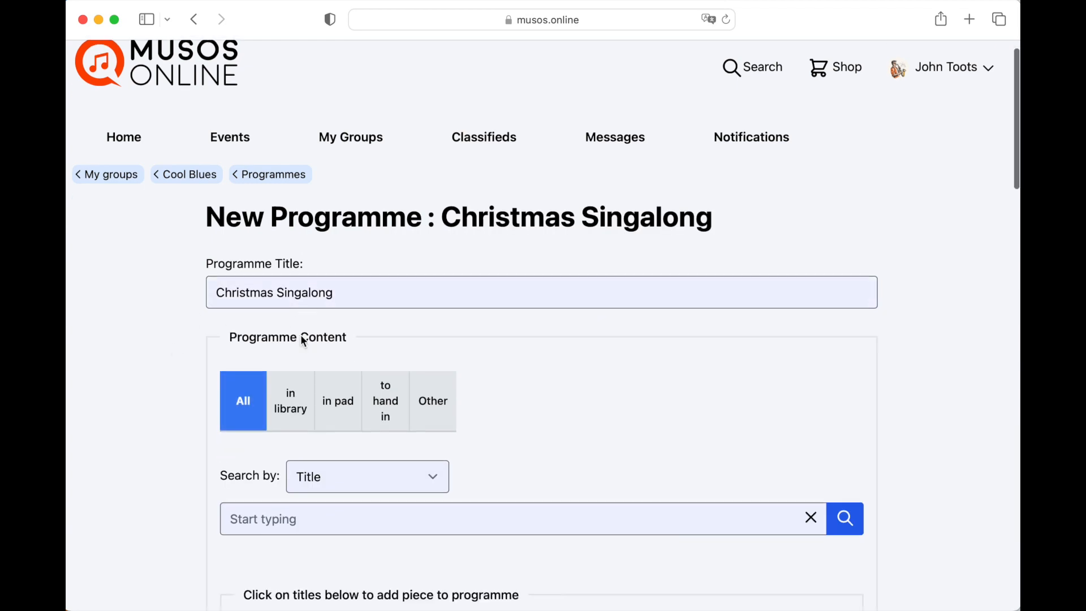
scroll(303, 341, up, 15)
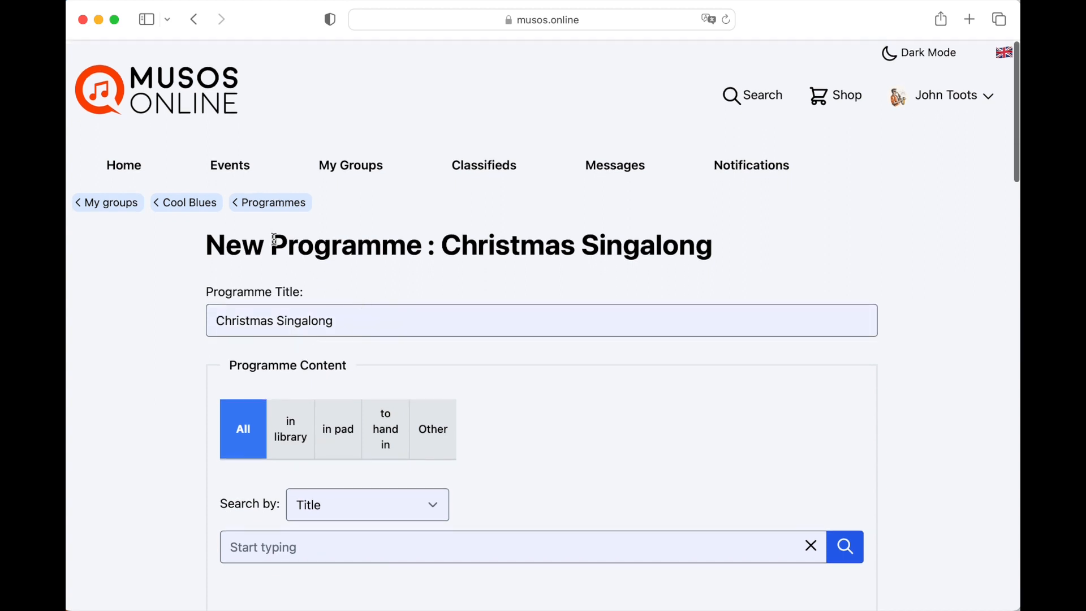
click(276, 206)
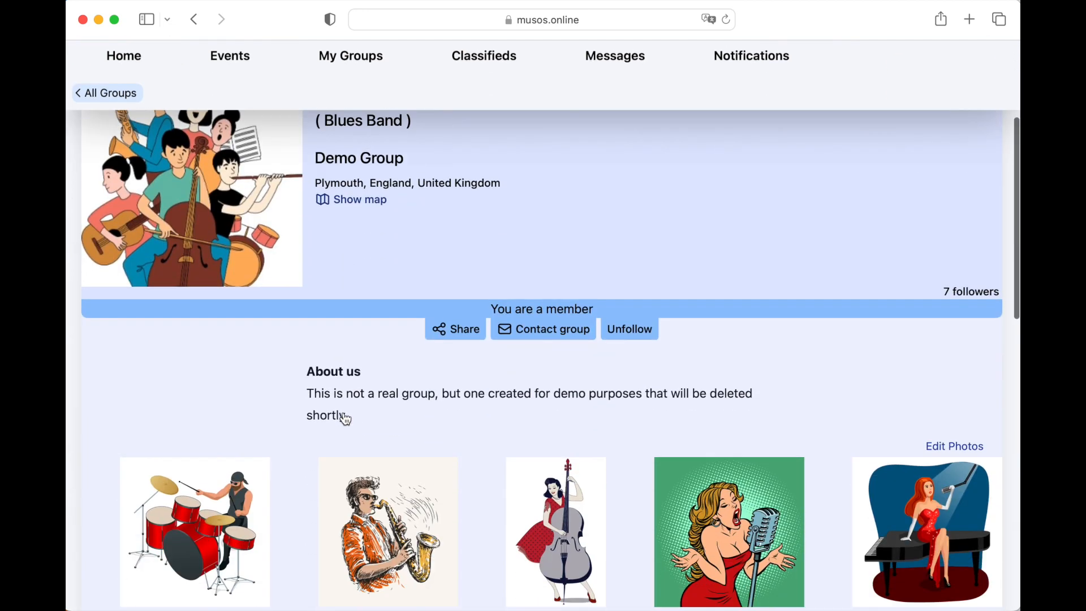
- Open the Xmas Singalong programme from the Cool Blues group's Christmas Singalong event
scroll(344, 416, down, 10)
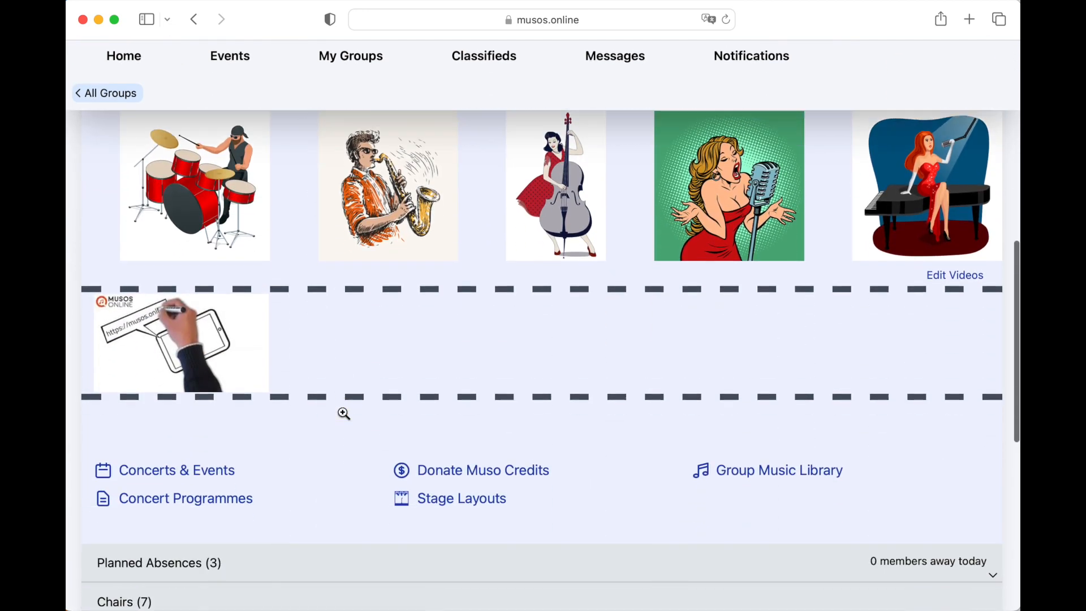
click(221, 423)
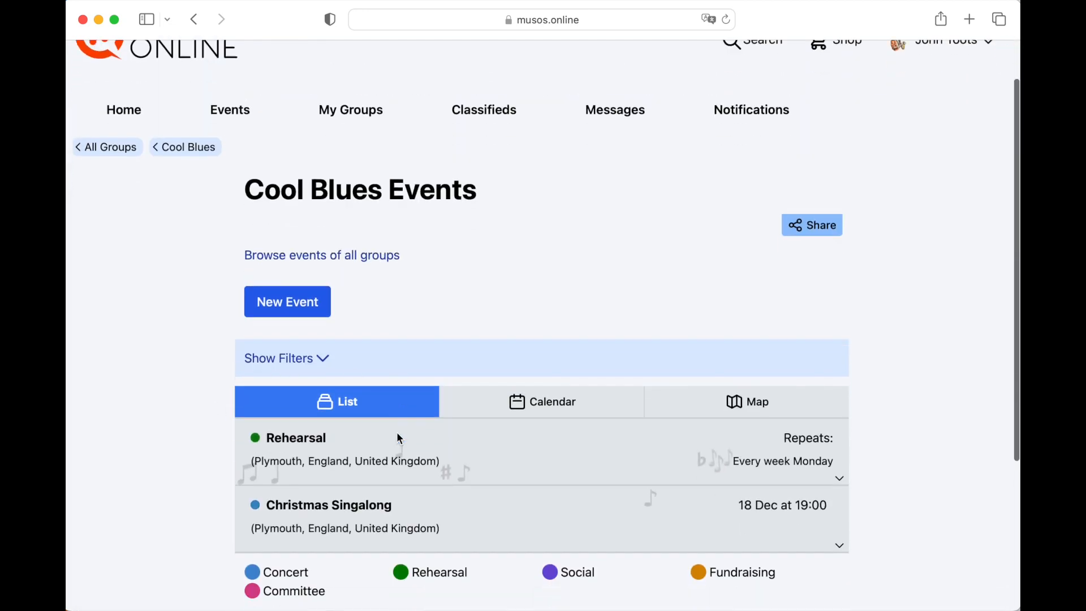
scroll(399, 437, down, 3)
click(400, 439)
scroll(521, 432, down, 10)
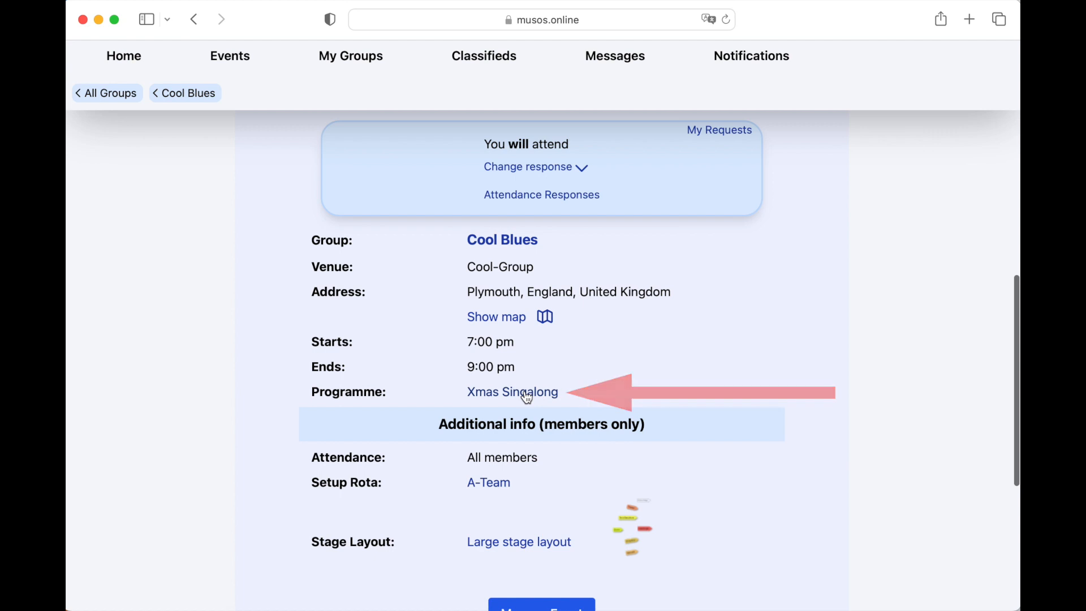
click(526, 394)
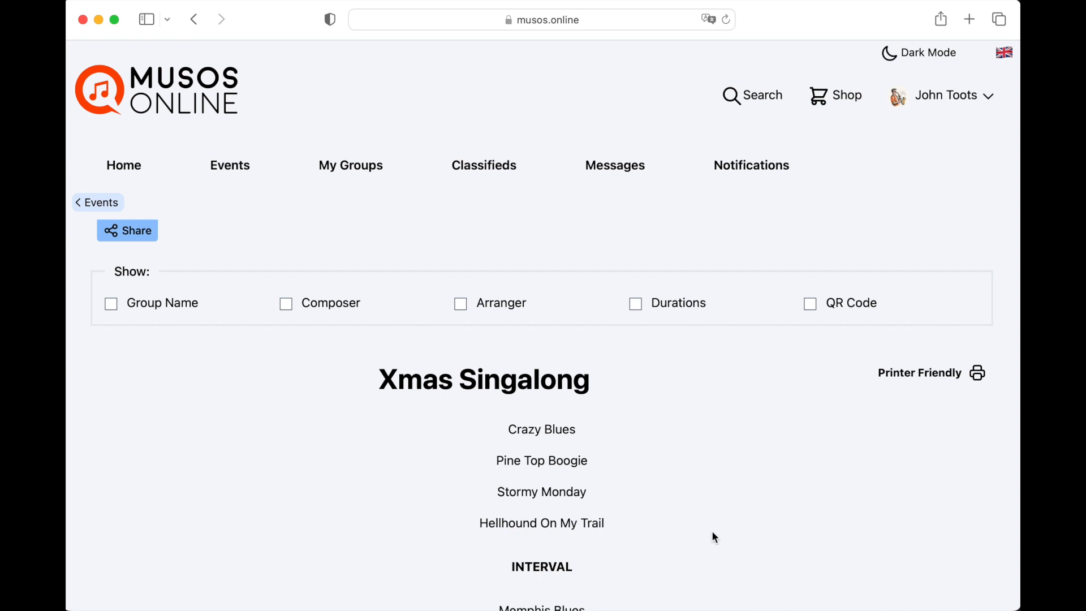
- Show the composer, durations and group name on the programme, trying the arranger column and hiding it again
scroll(713, 537, down, 5)
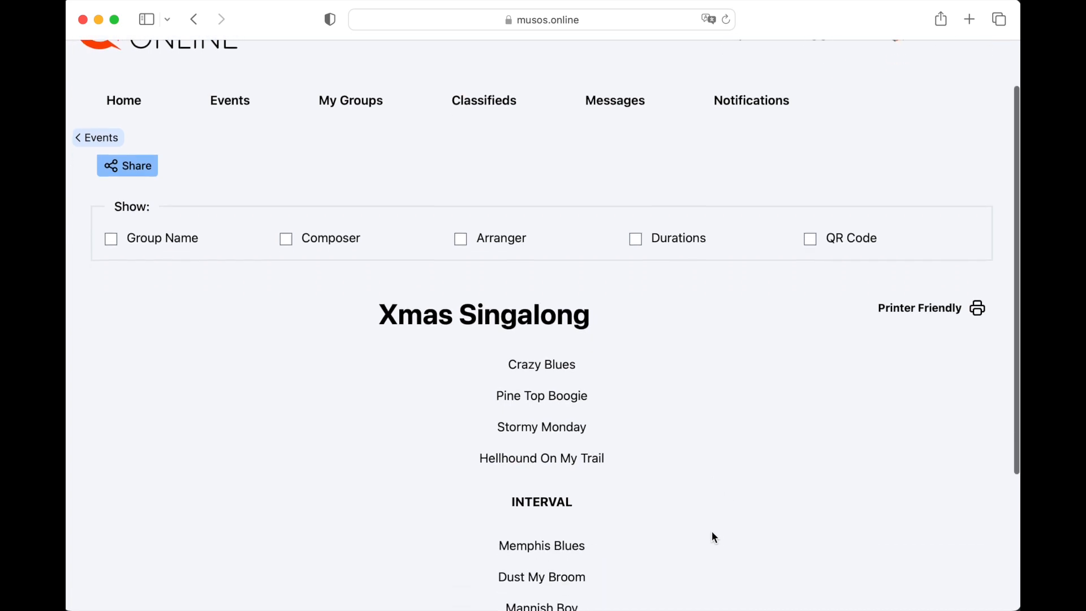
scroll(712, 532, up, 3)
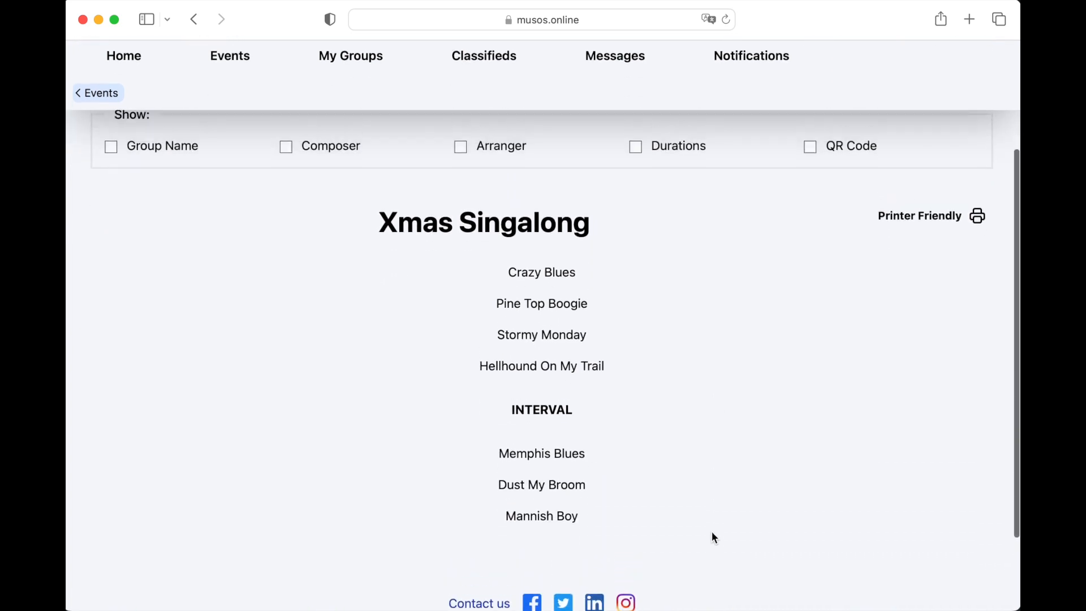
scroll(713, 533, down, 2)
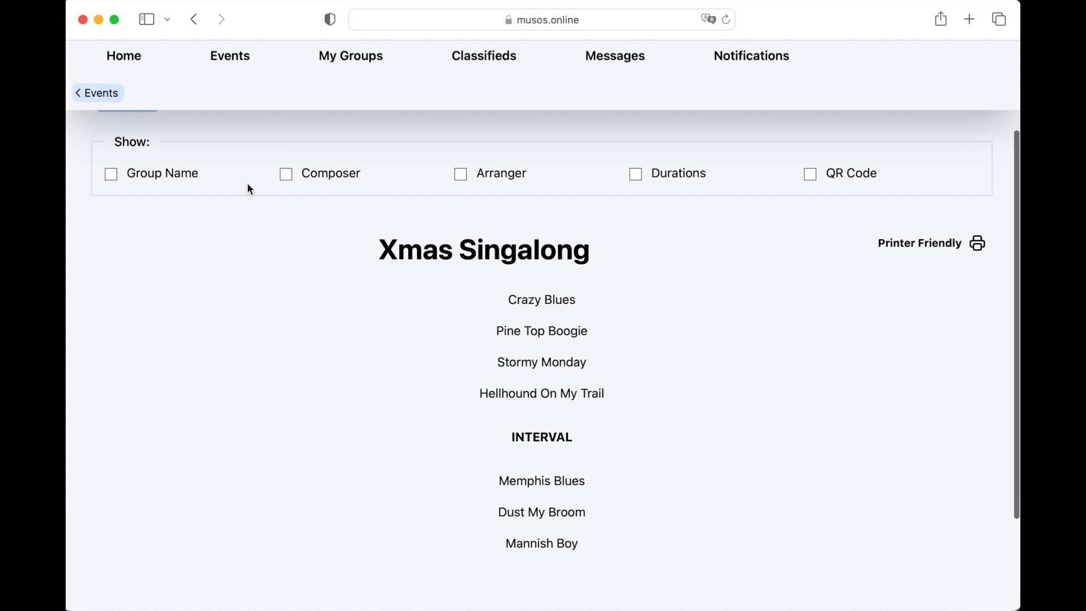
click(286, 175)
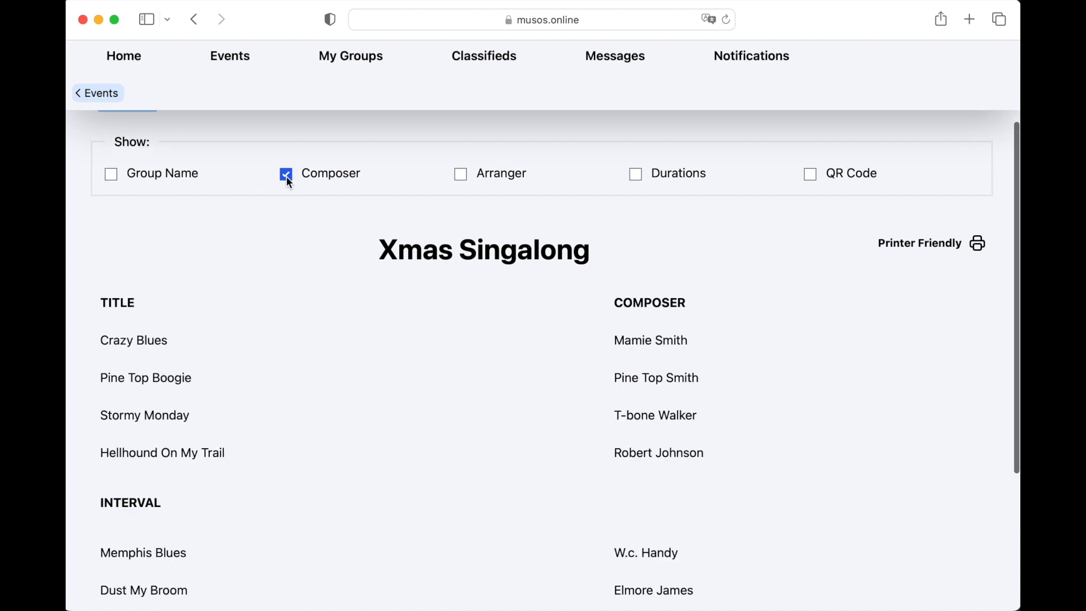
click(459, 175)
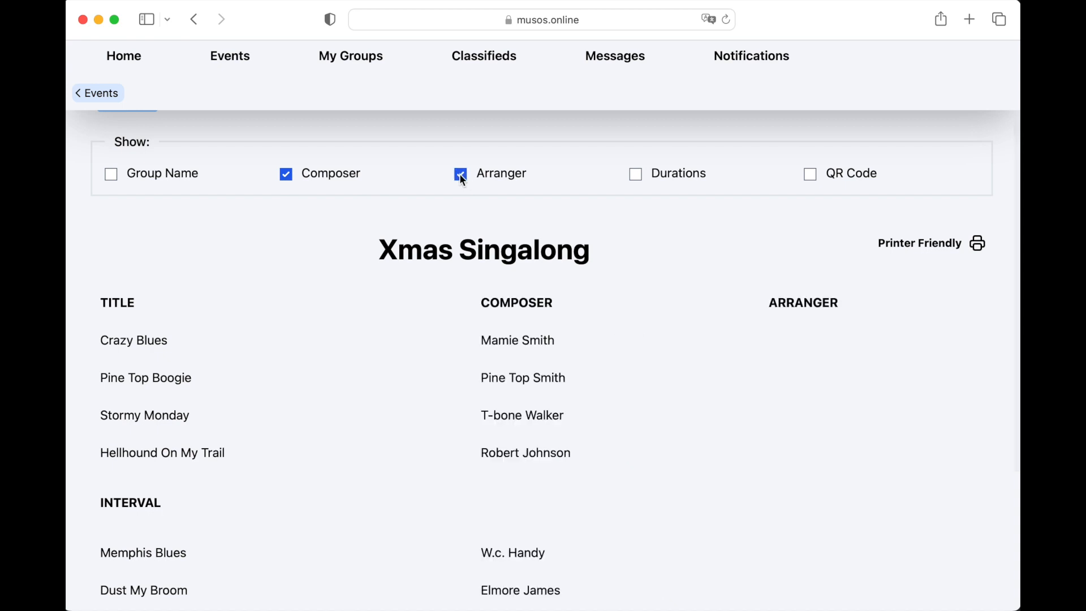
click(460, 174)
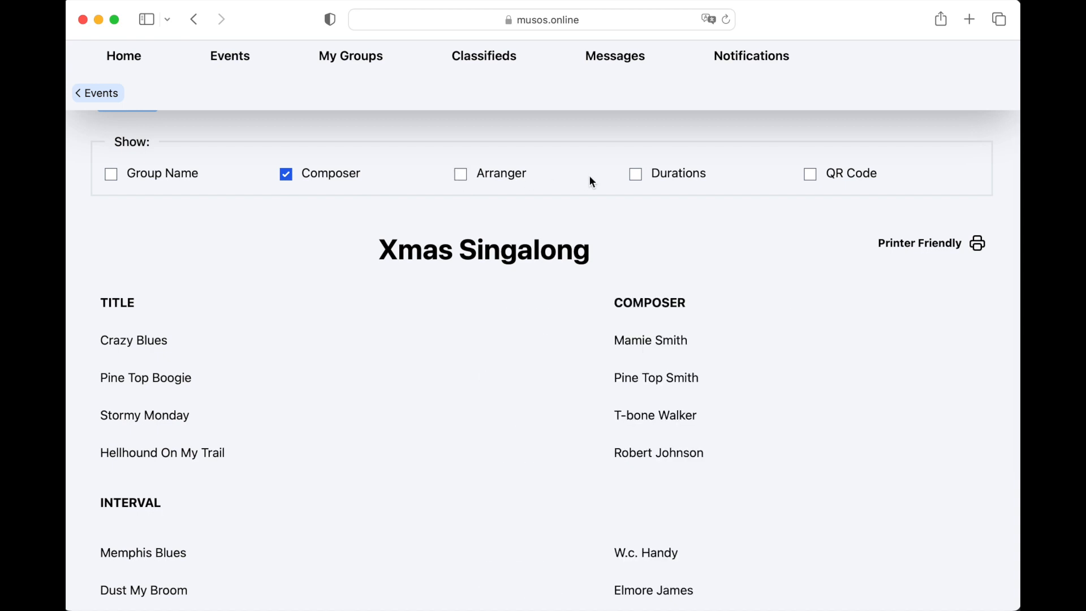
click(637, 179)
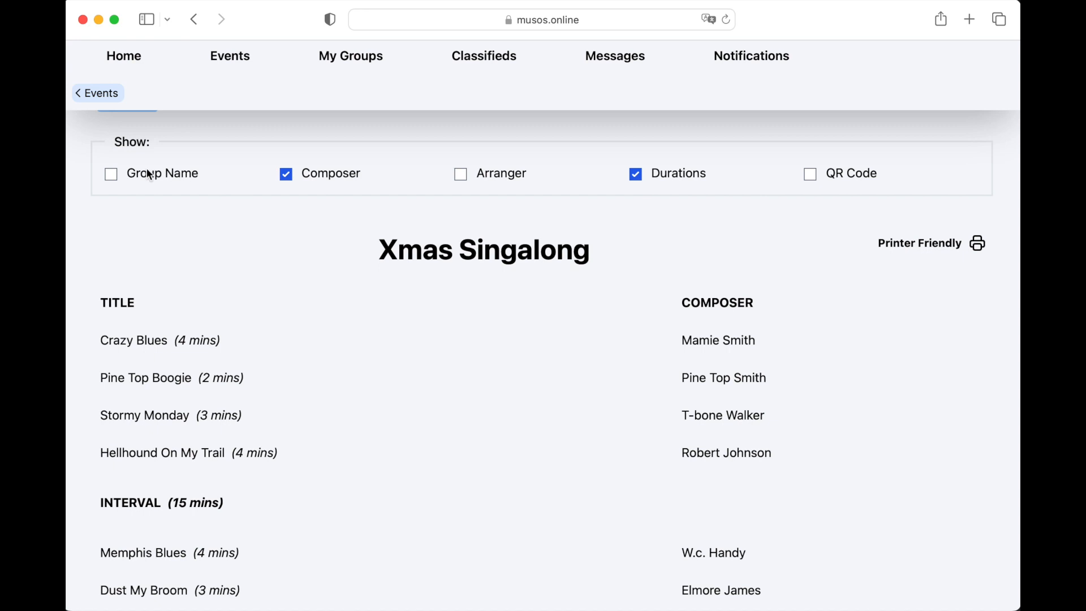
click(111, 177)
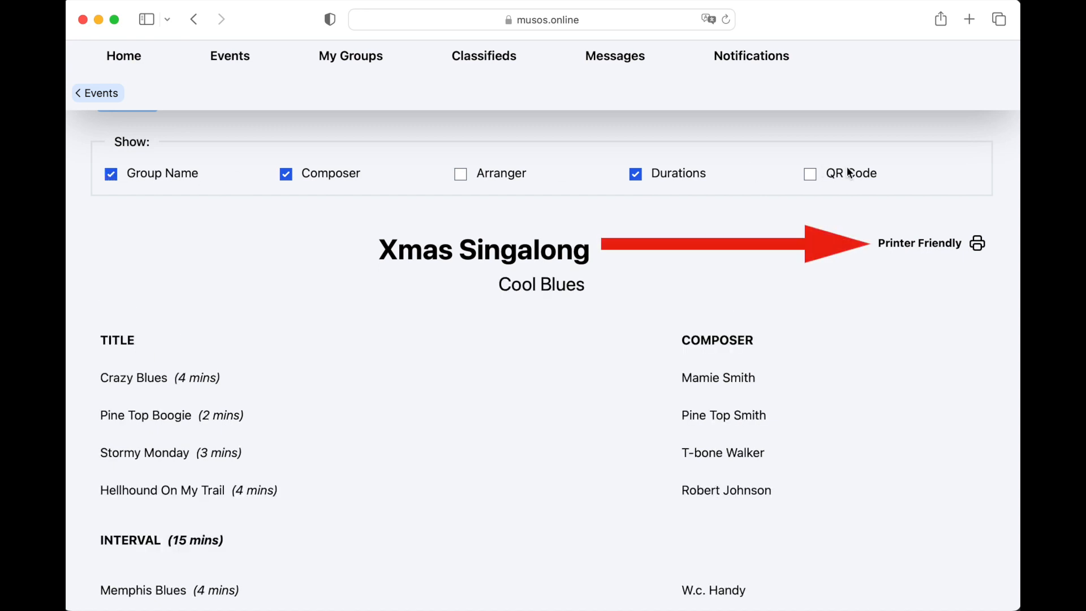
- View the printer-friendly version of the Xmas Singalong programme
click(909, 244)
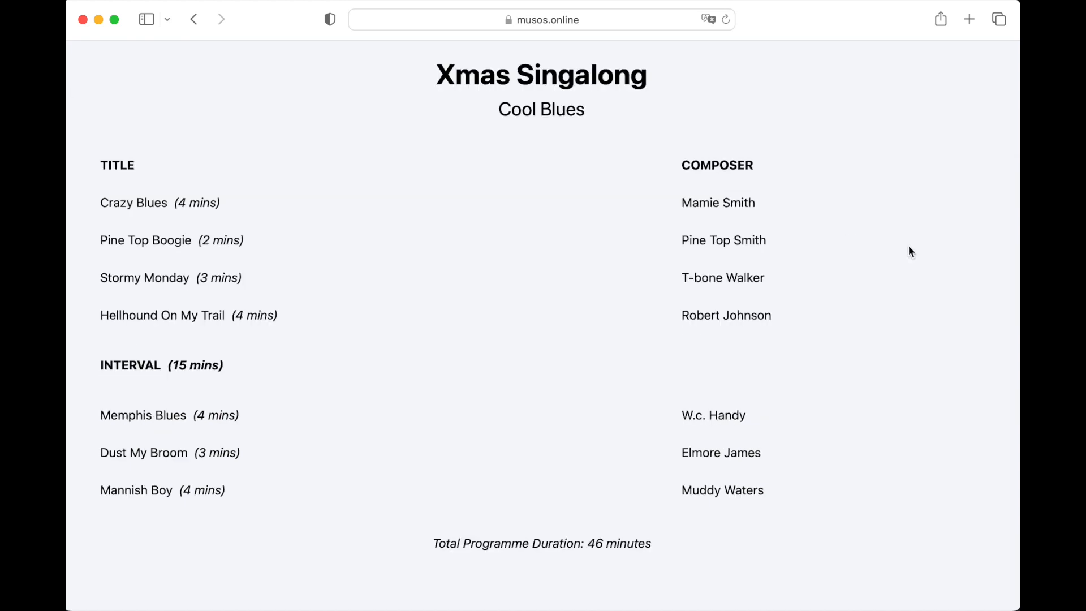
scroll(906, 247, down, 1)
- Return to the programme page, add the QR code to the programme and check it below the total duration
scroll(906, 247, up, 1)
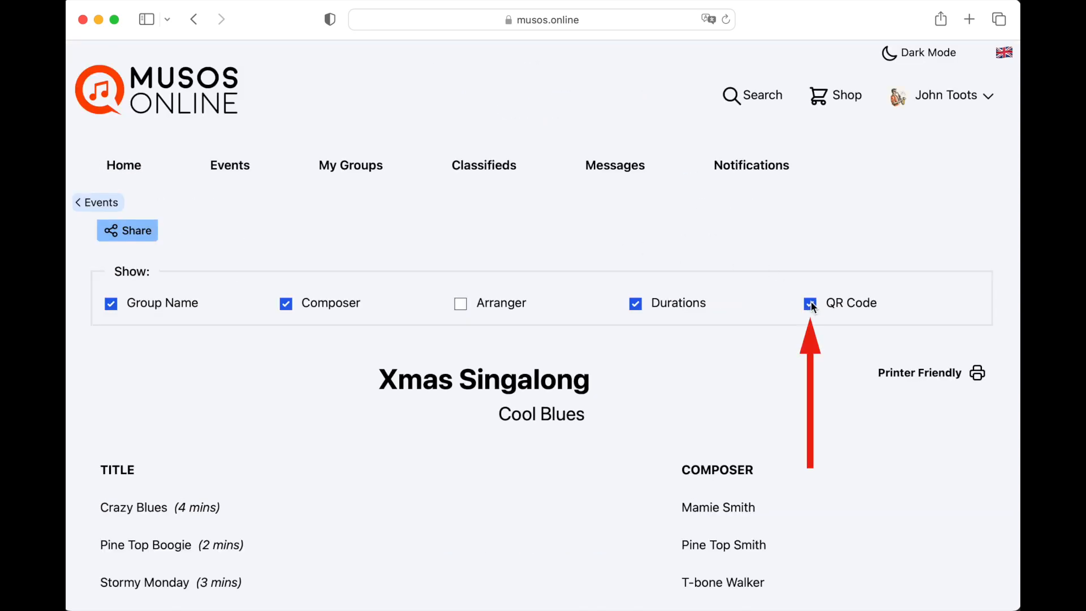
scroll(791, 424, down, 5)
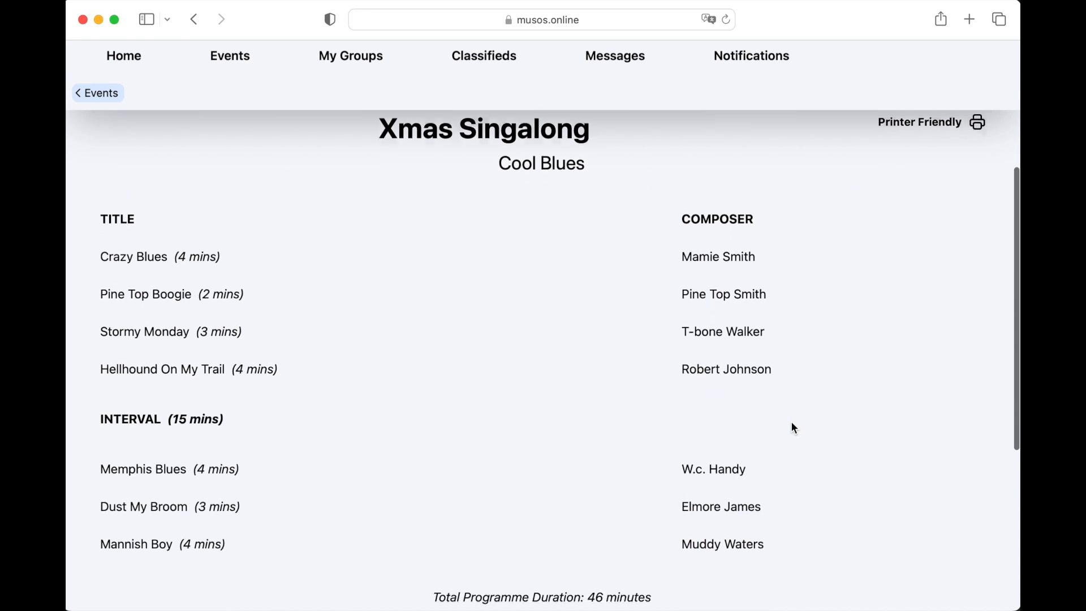
scroll(792, 423, down, 4)
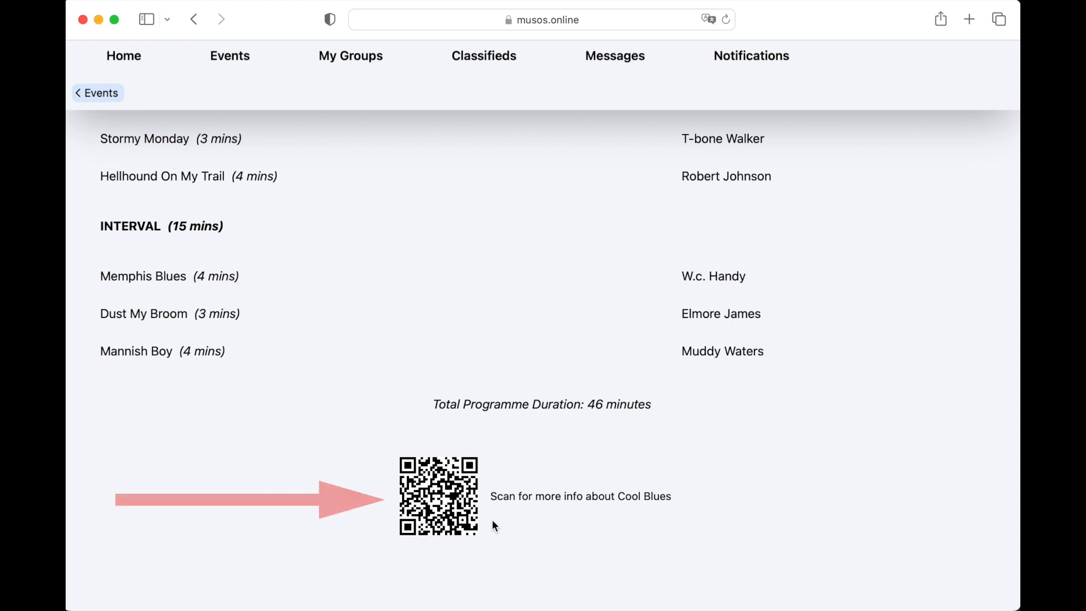
scroll(493, 521, up, 10)
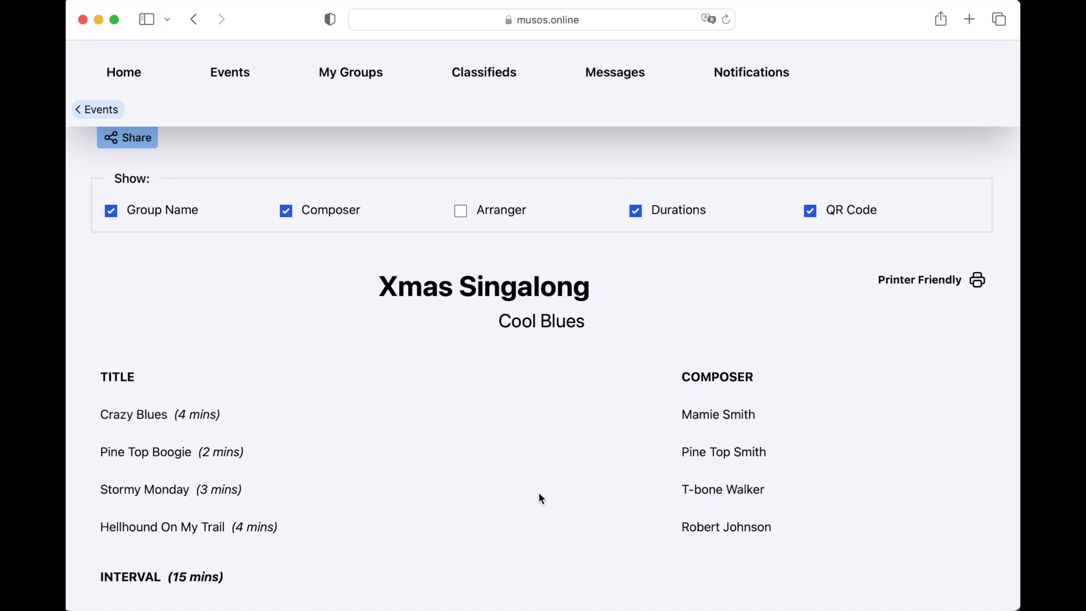
scroll(539, 494, up, 1)
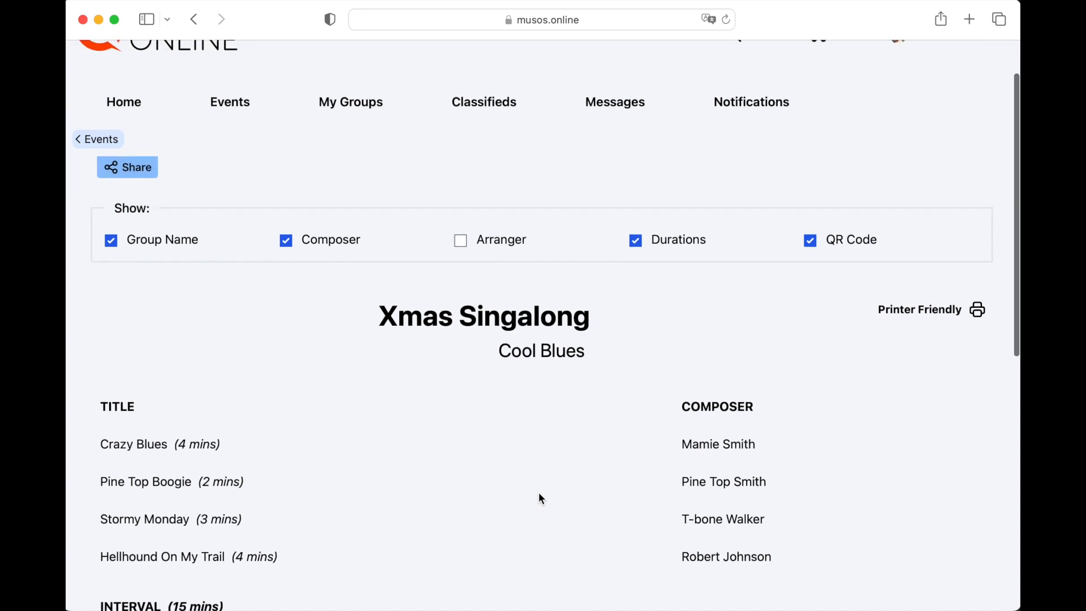